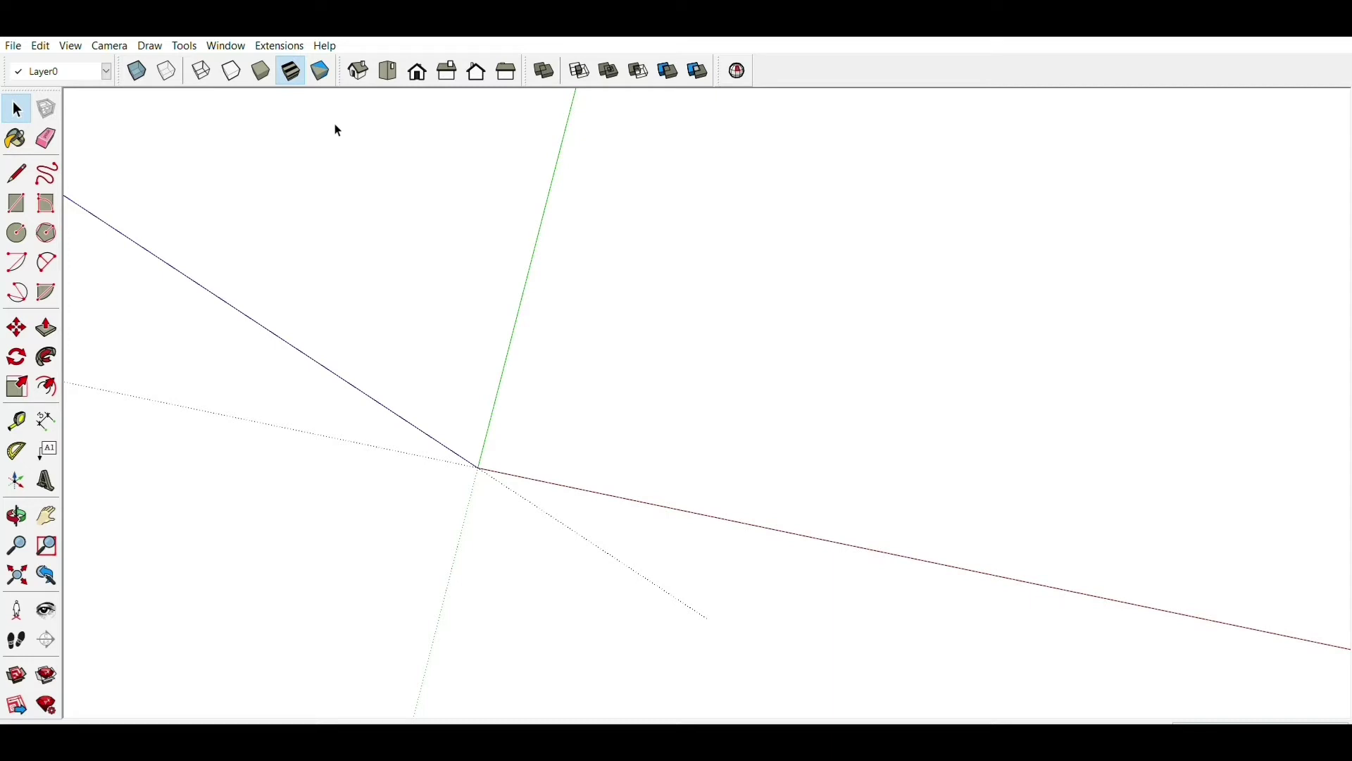
- Pick the Rectangle tool for the countertop outline
click(18, 202)
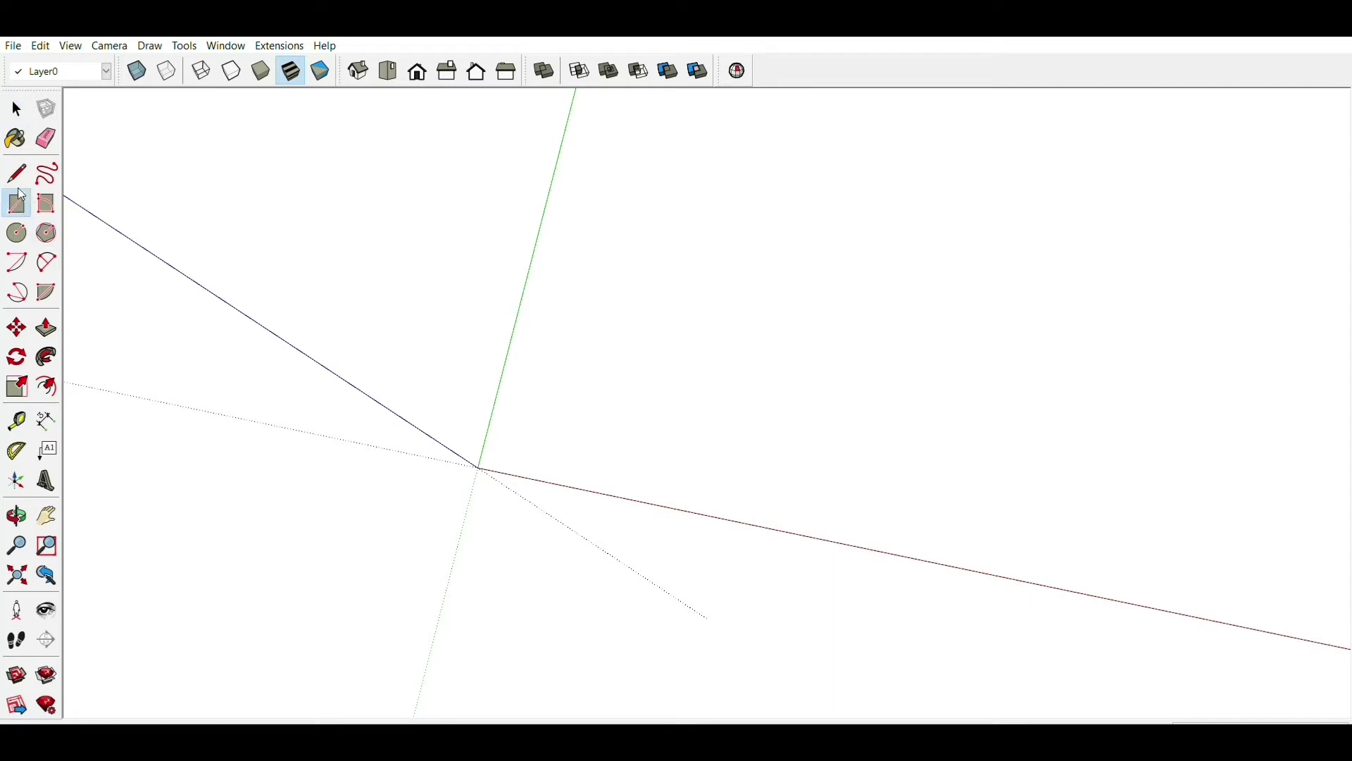
- Draw a 1200×400 mm rectangle starting at the axes origin
click(480, 468)
middle_drag(673, 430, 798, 430)
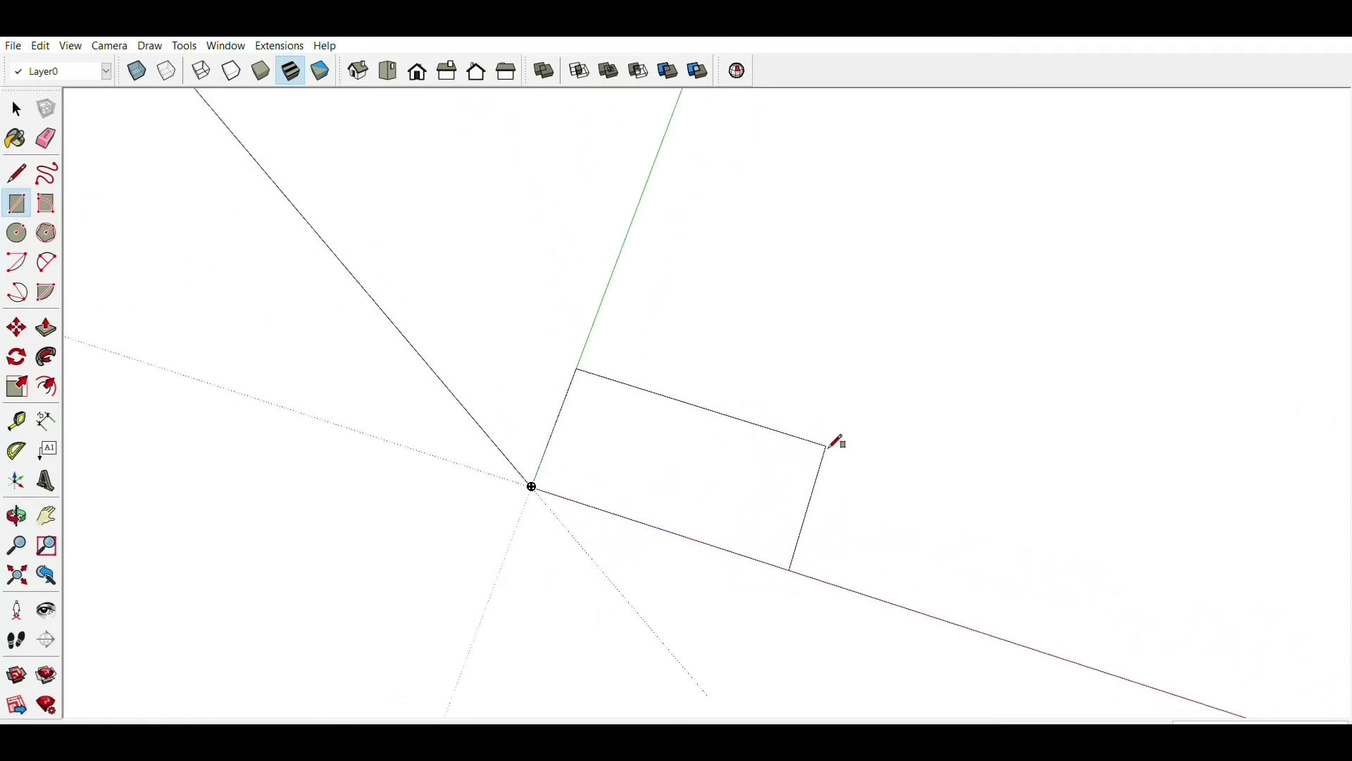
scroll(803, 462, up, 2)
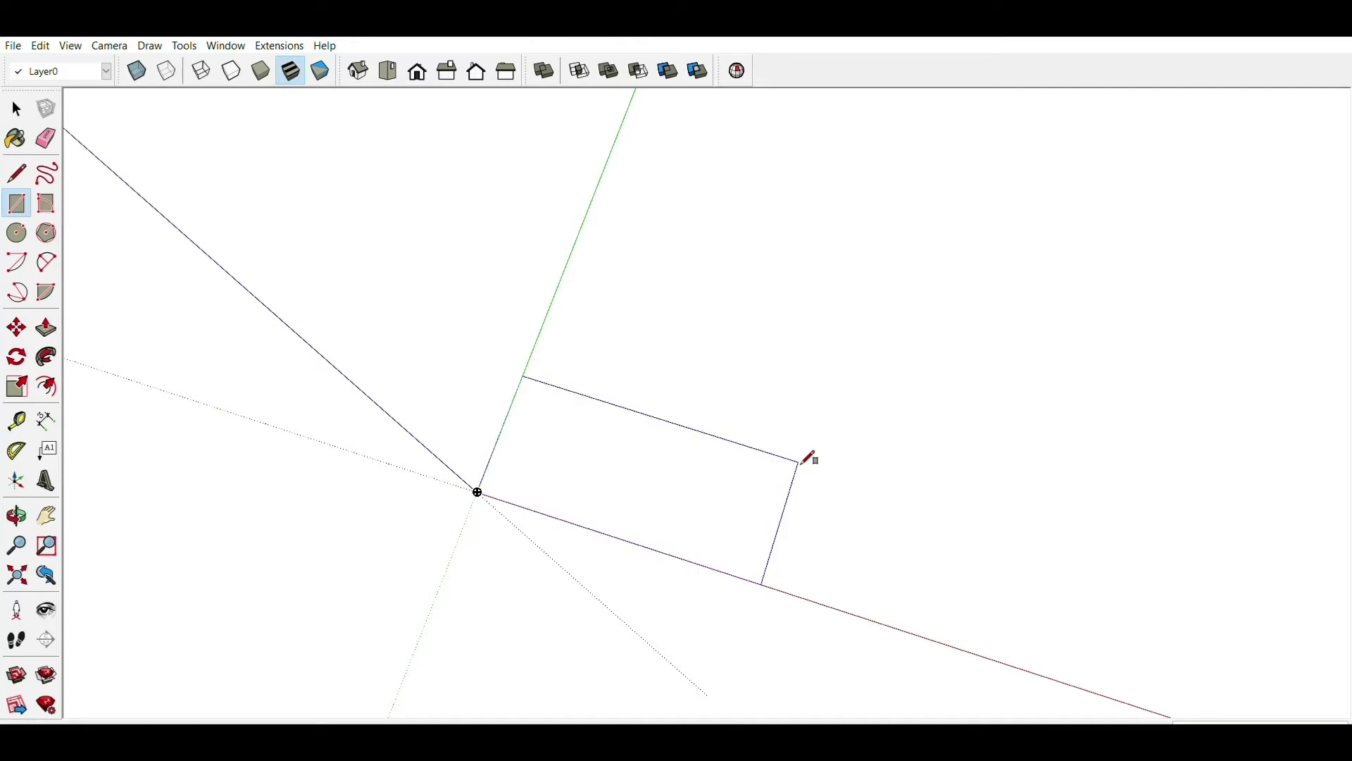
key(Return)
middle_drag(806, 456, 831, 384)
- Push/Pull the rectangle up into a thin slab and select the whole slab
key(r)
key(p)
click(815, 387)
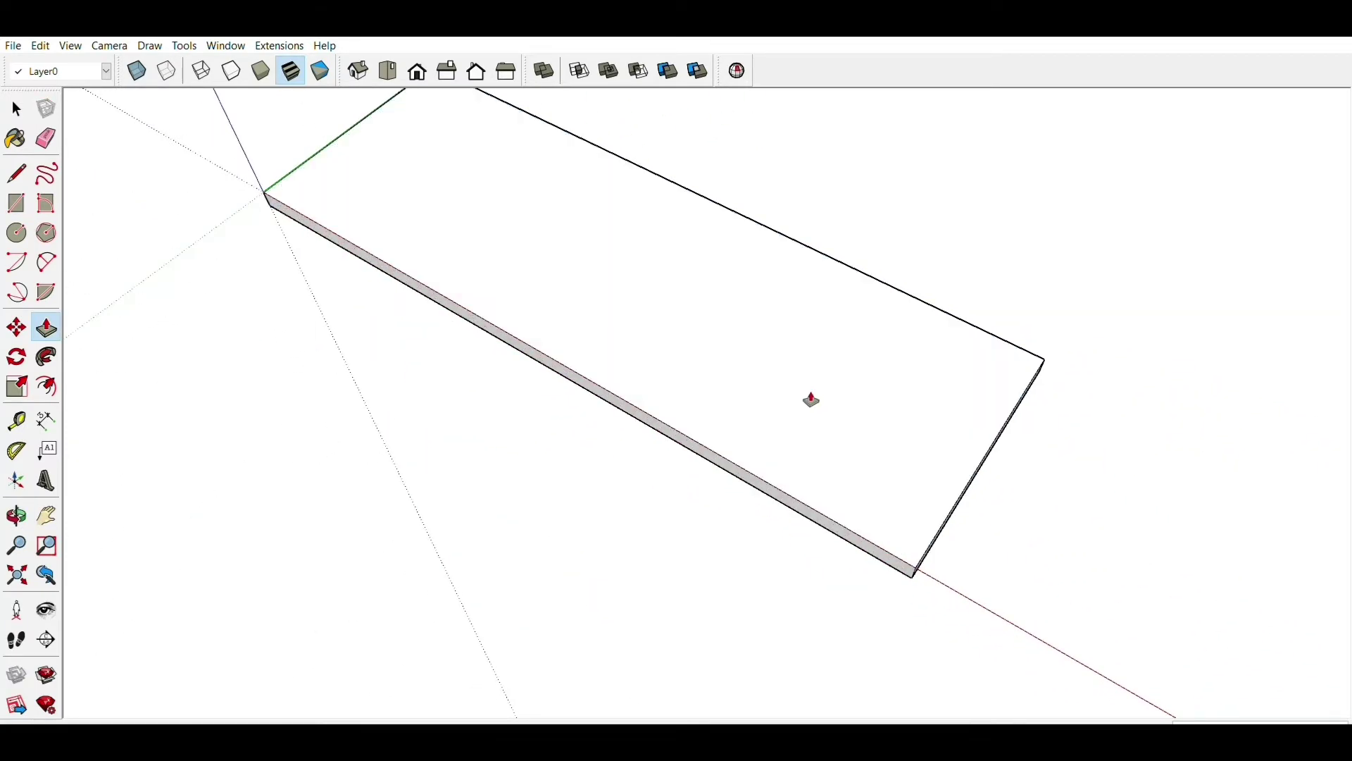
key(space)
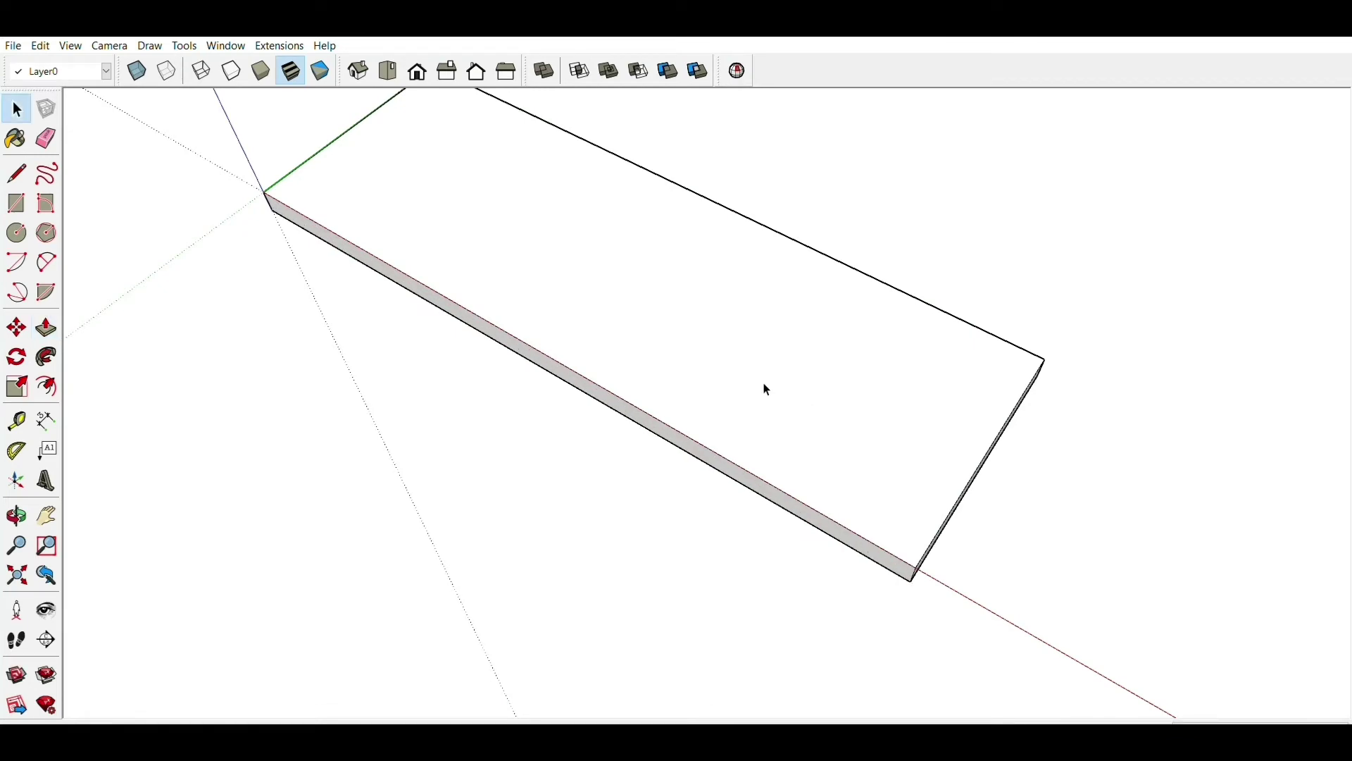
triple_click(768, 390)
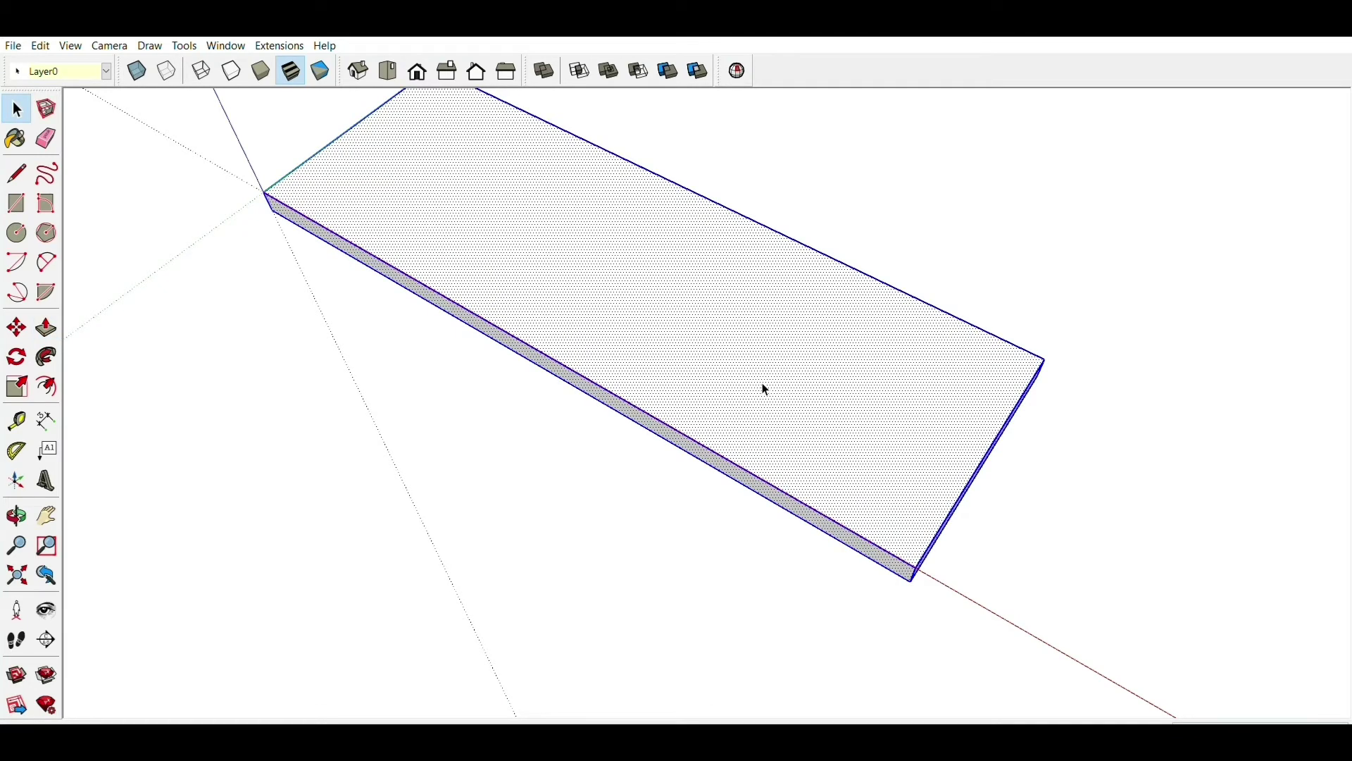
- Remove the slab after cancelling a stray tape-measure attempt
shift+click(768, 390)
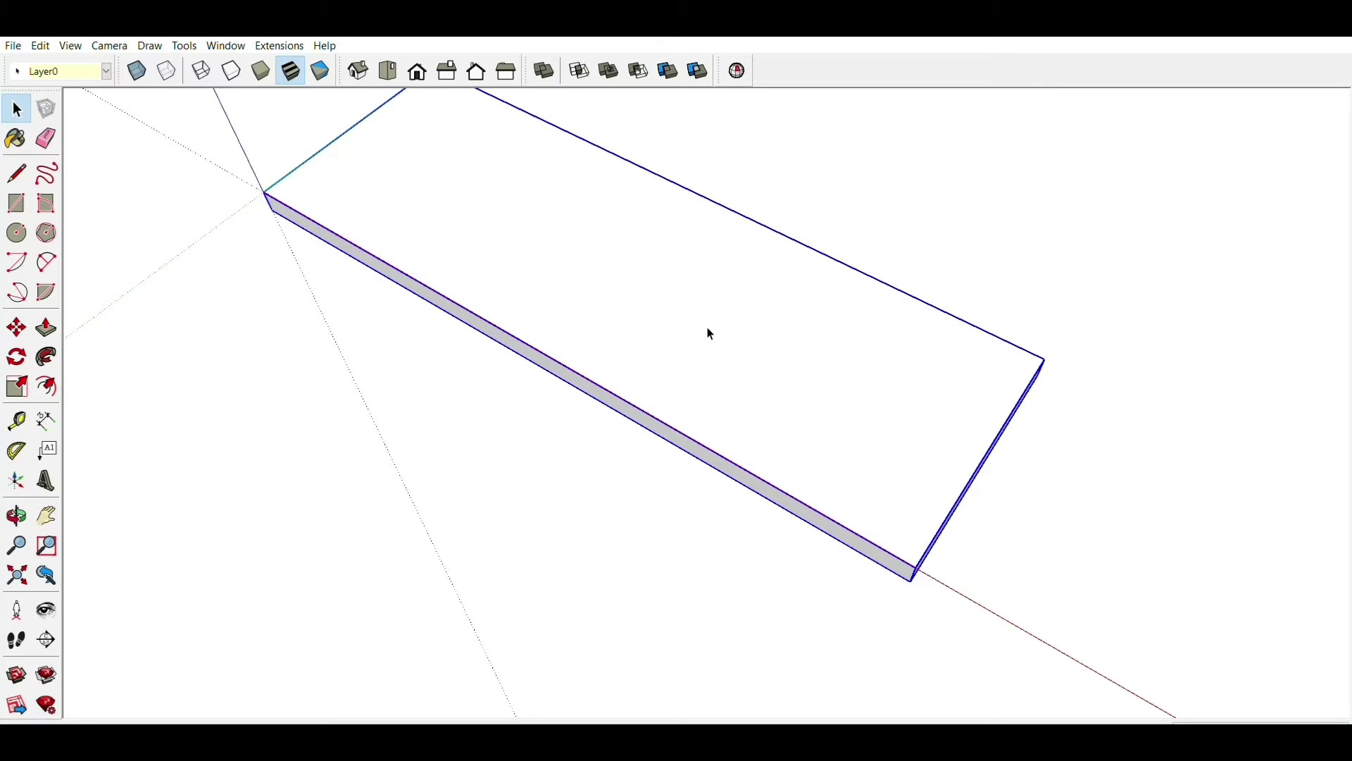
key(t)
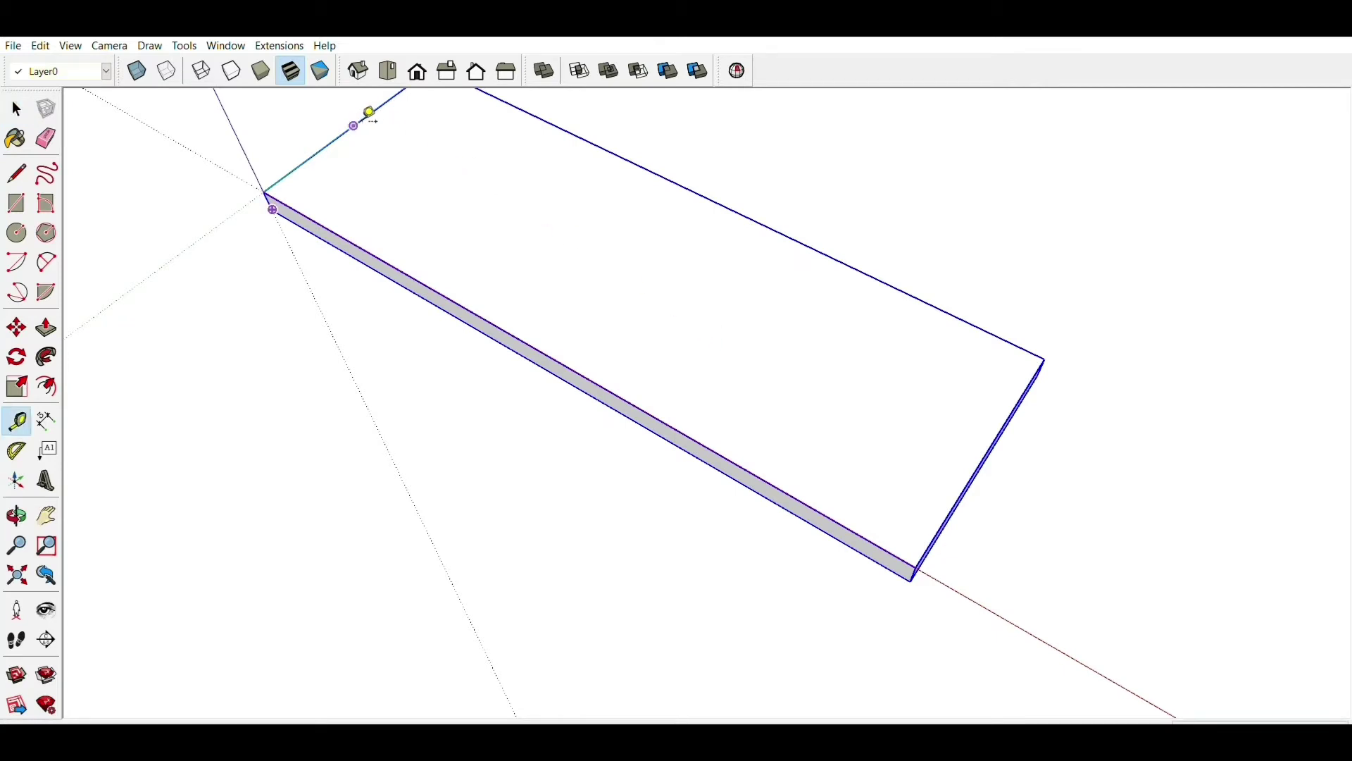
click(354, 126)
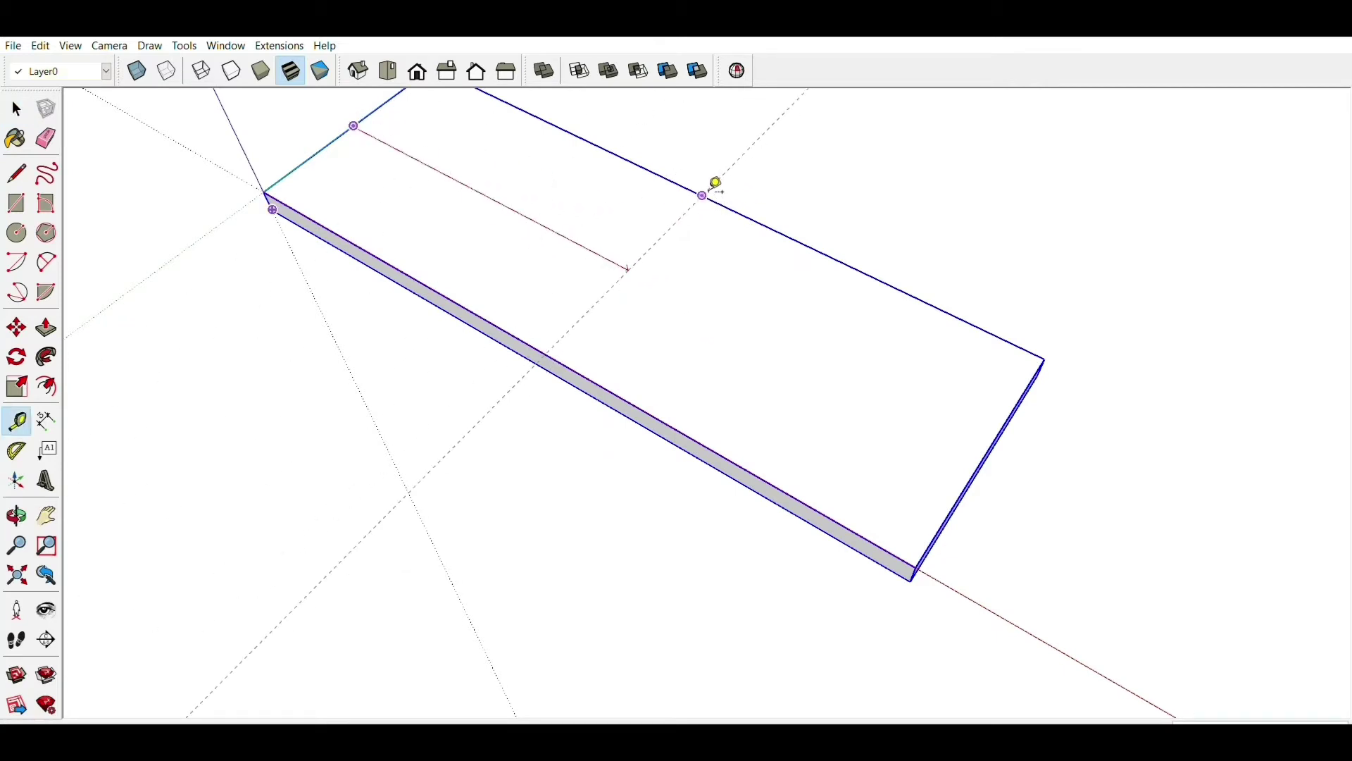
key(Escape)
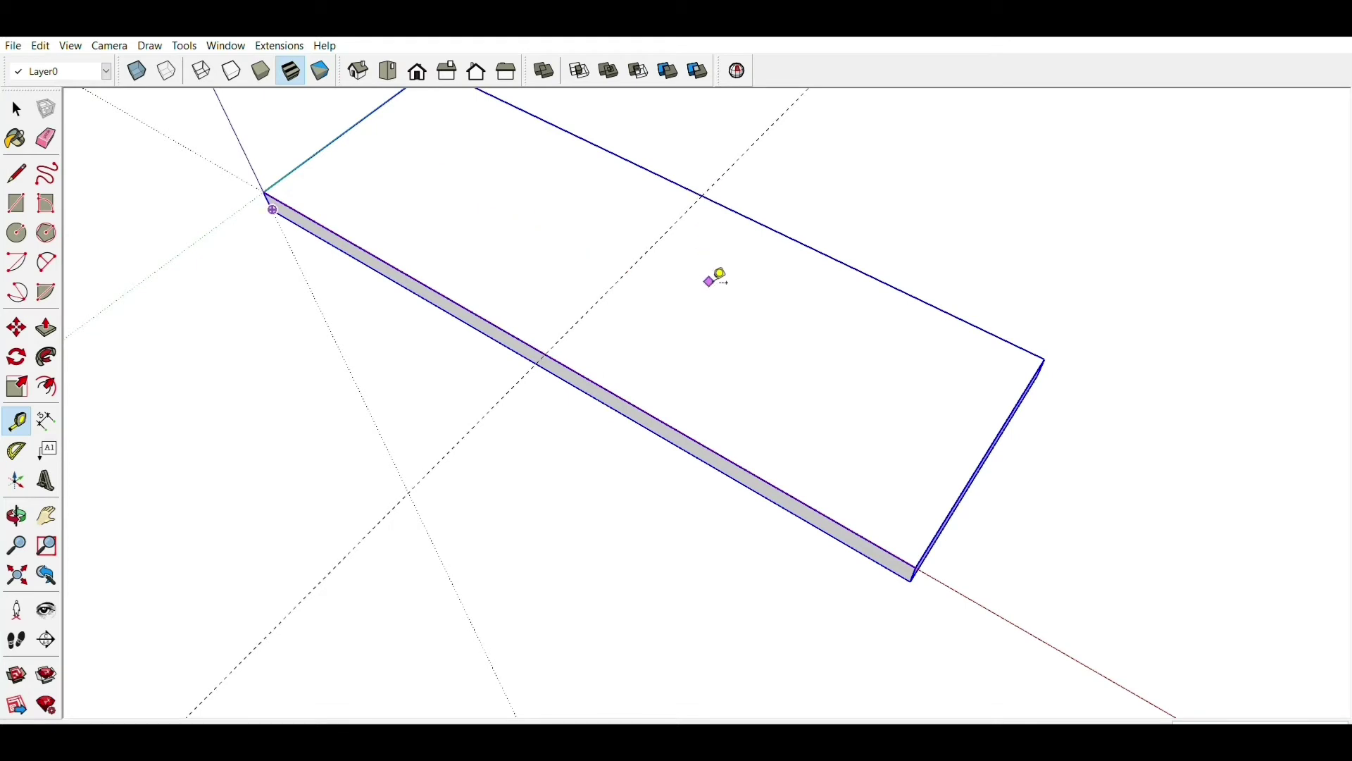
key(space)
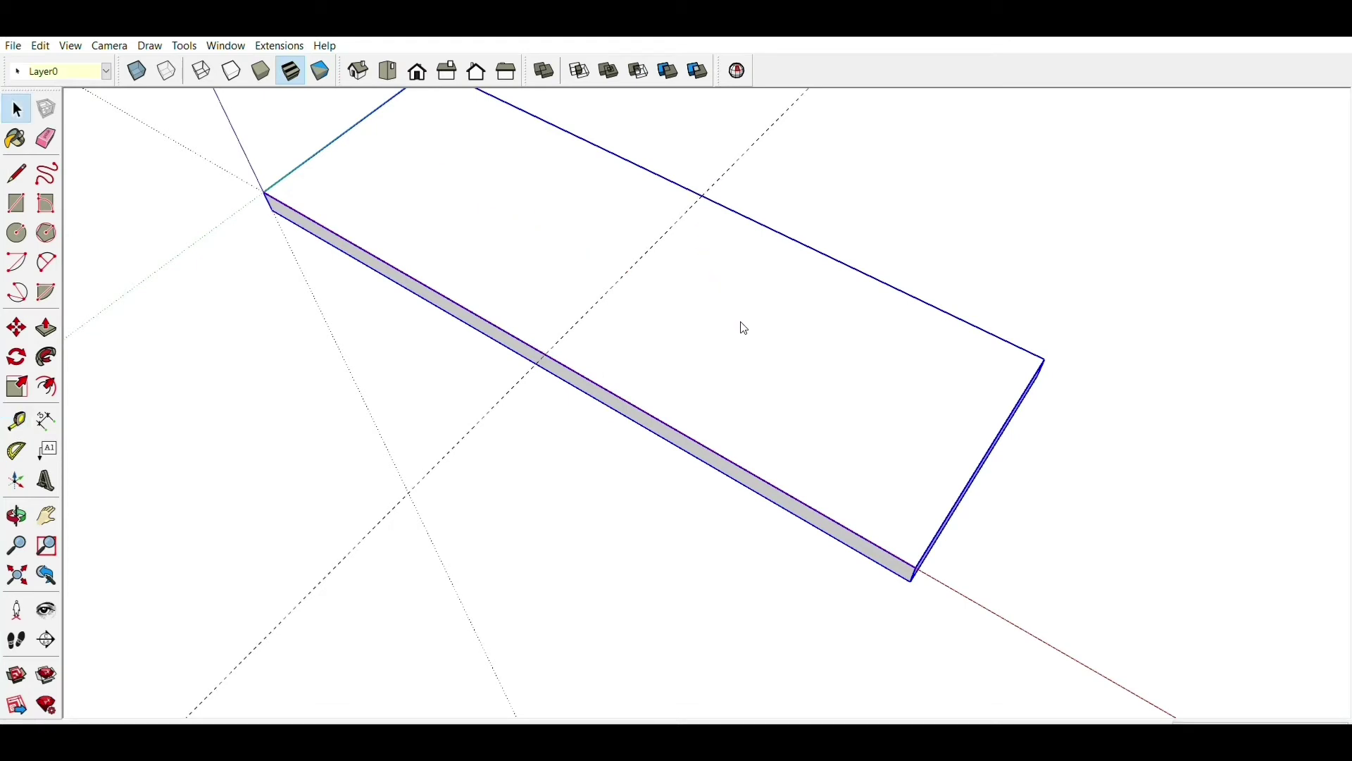
key(ctrl+z)
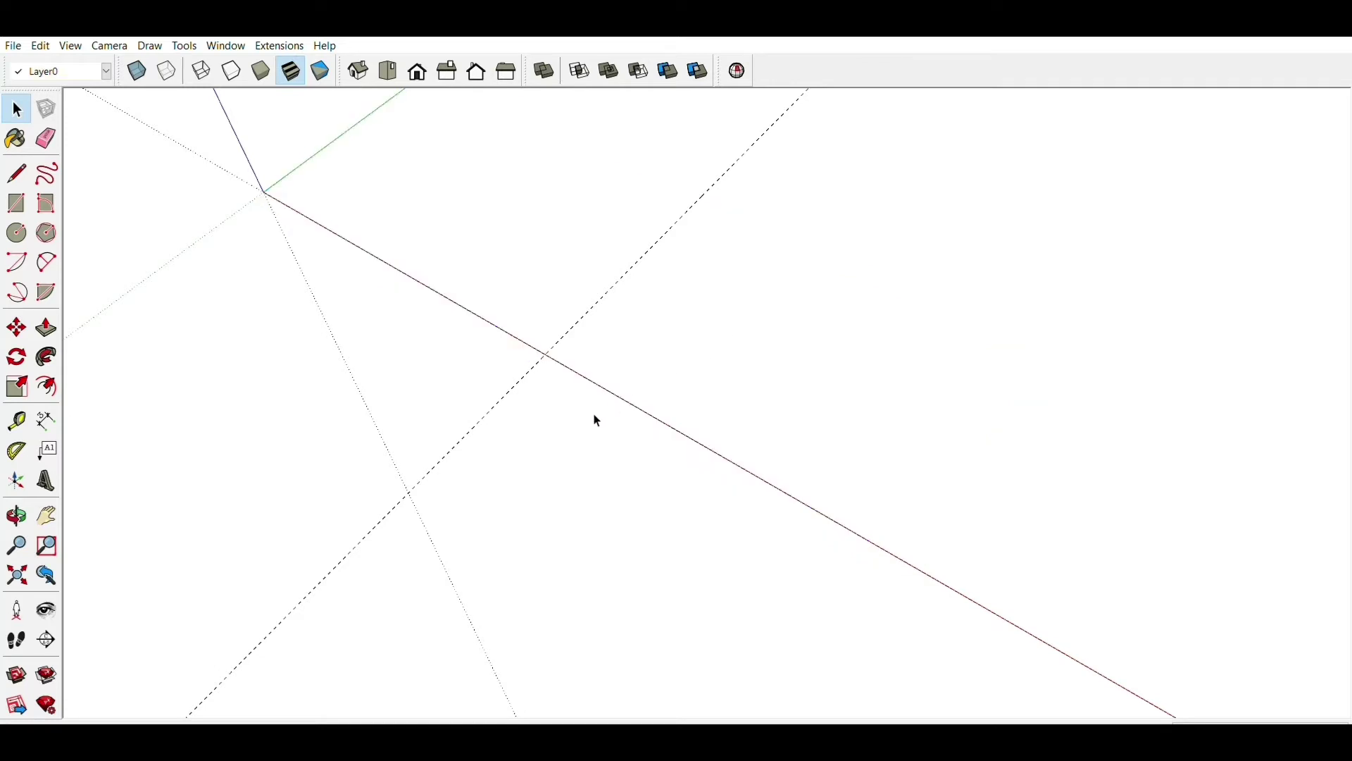
- Place a guide parallel to the red axis that crosses the existing guide
key(t)
click(557, 359)
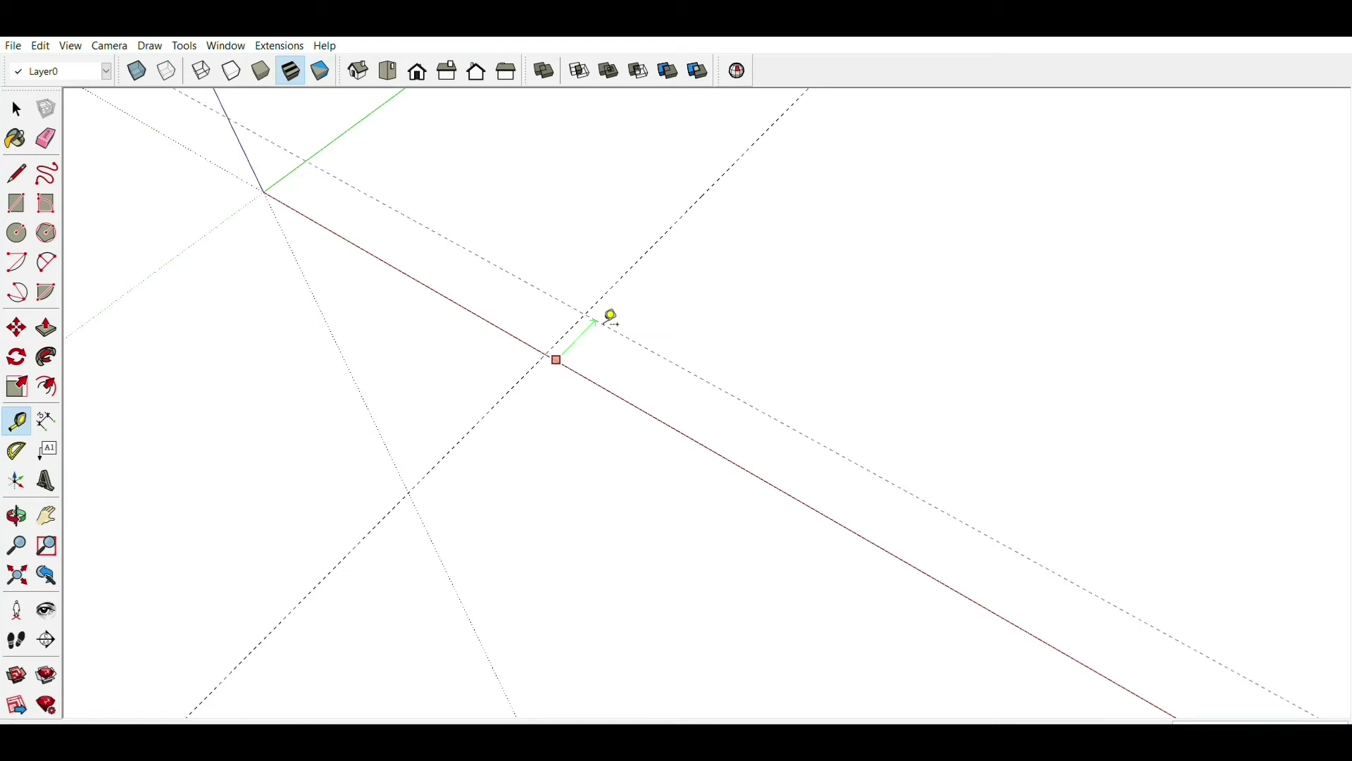
click(612, 318)
click(17, 232)
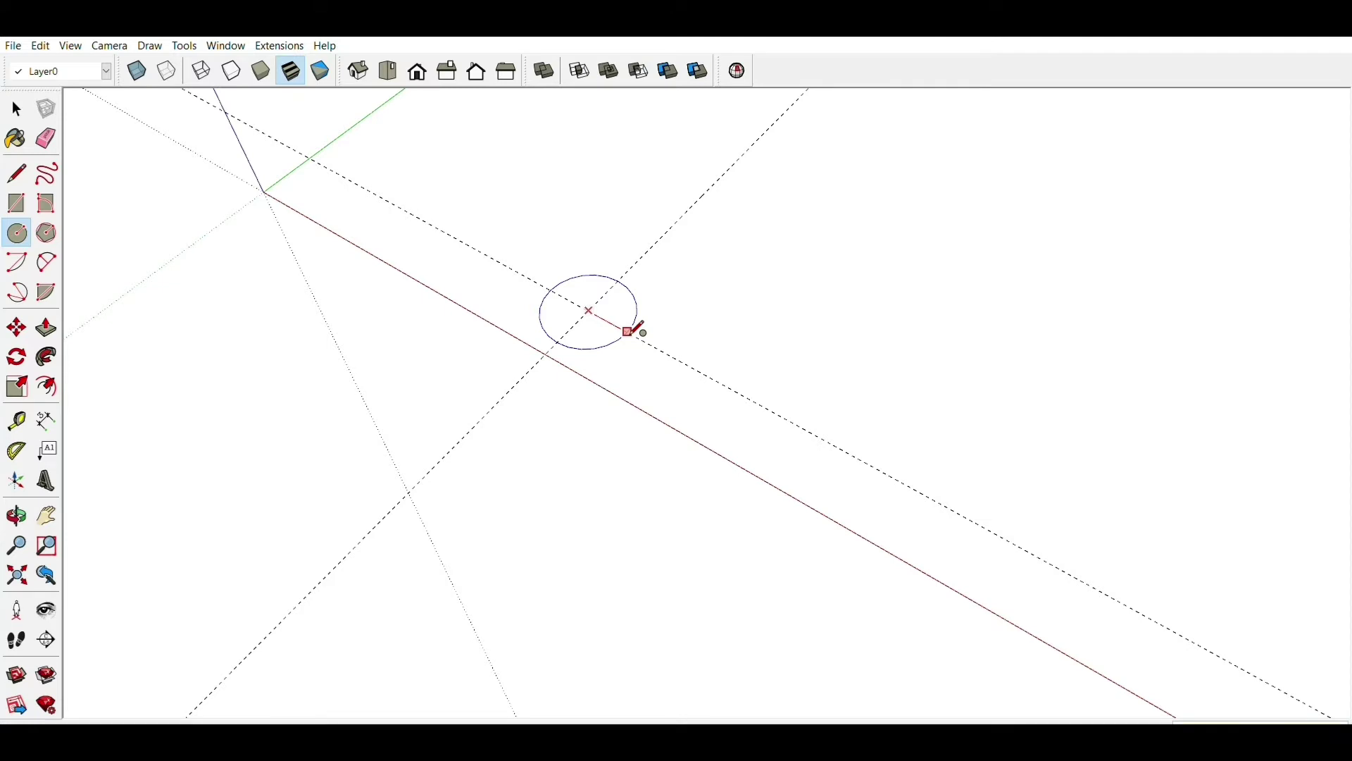
- Commit the circle at its entered radius on the guide intersection and orbit around it
key(Return)
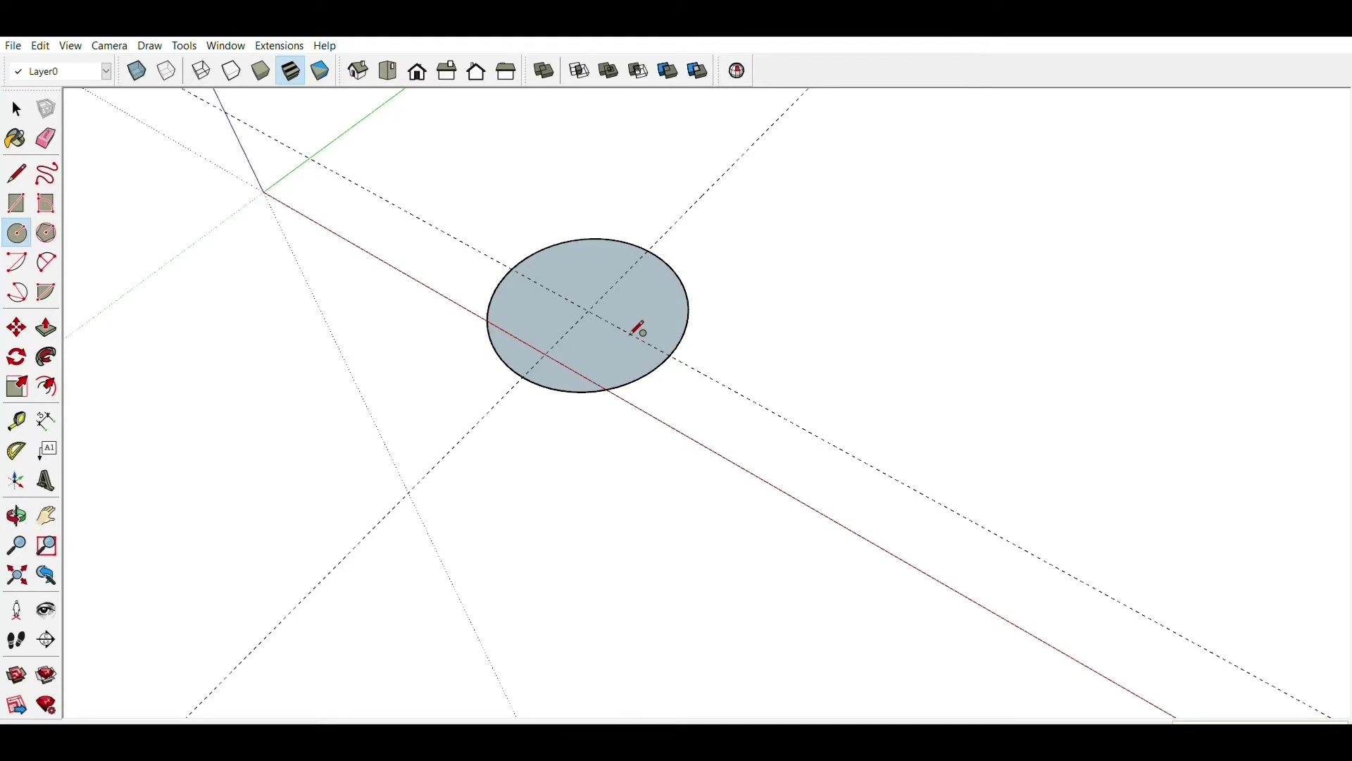
middle_drag(639, 328, 725, 362)
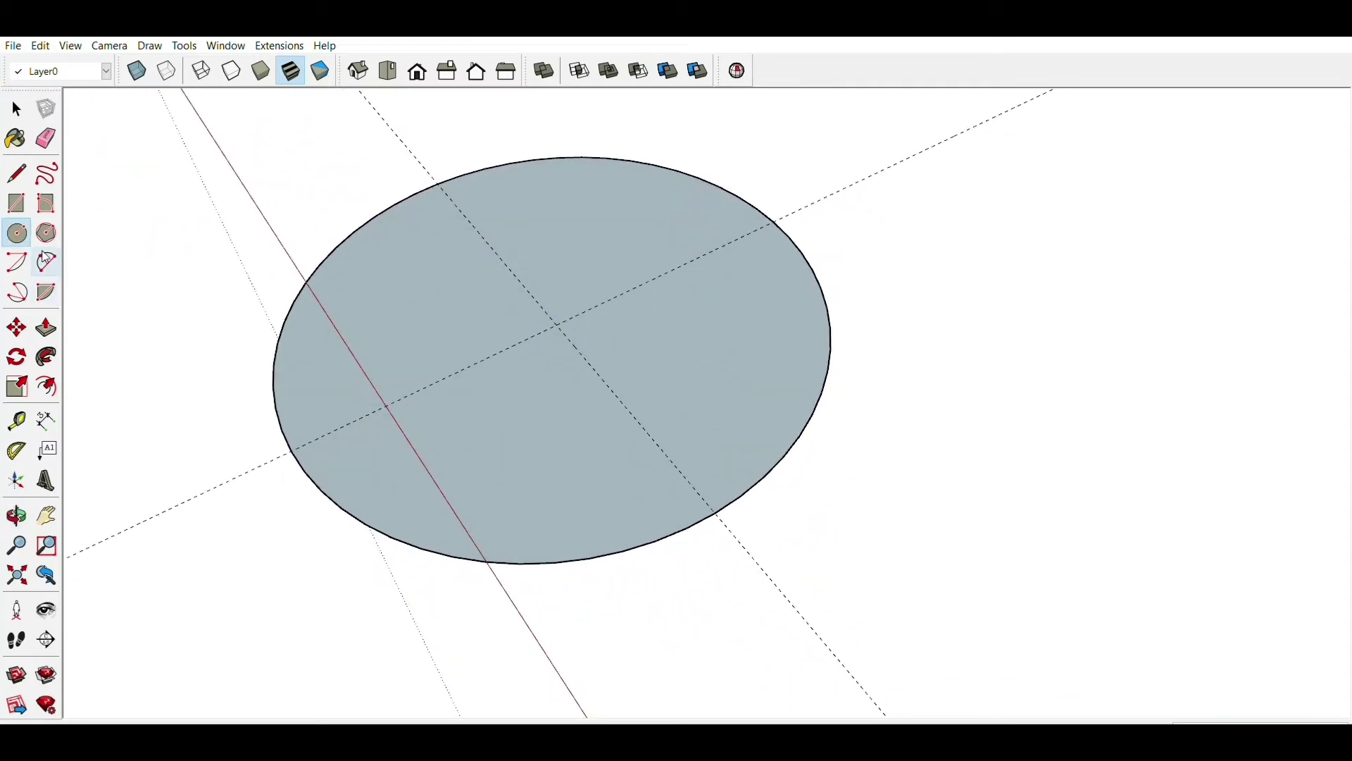
- Draw a quarter arc from the circle's edge down to a point directly below its centre
key(shift+r)
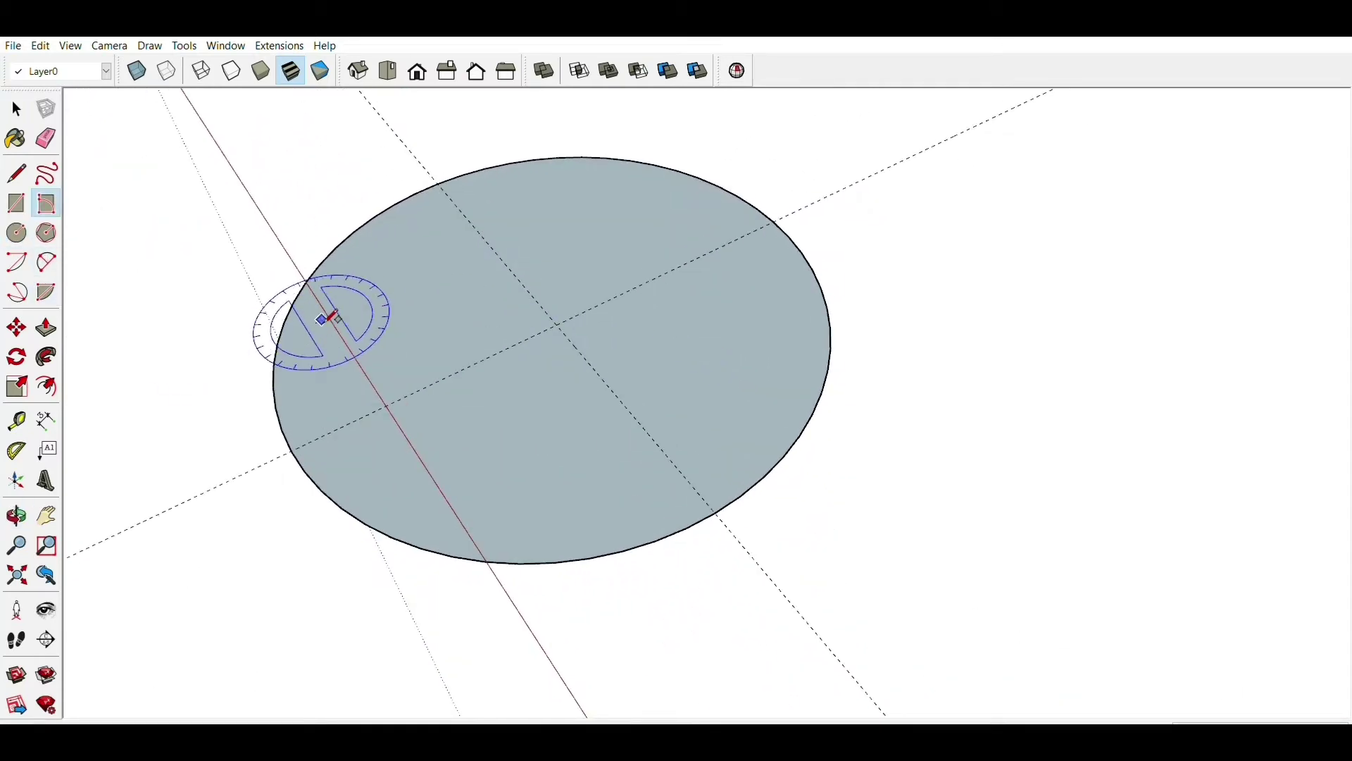
click(17, 262)
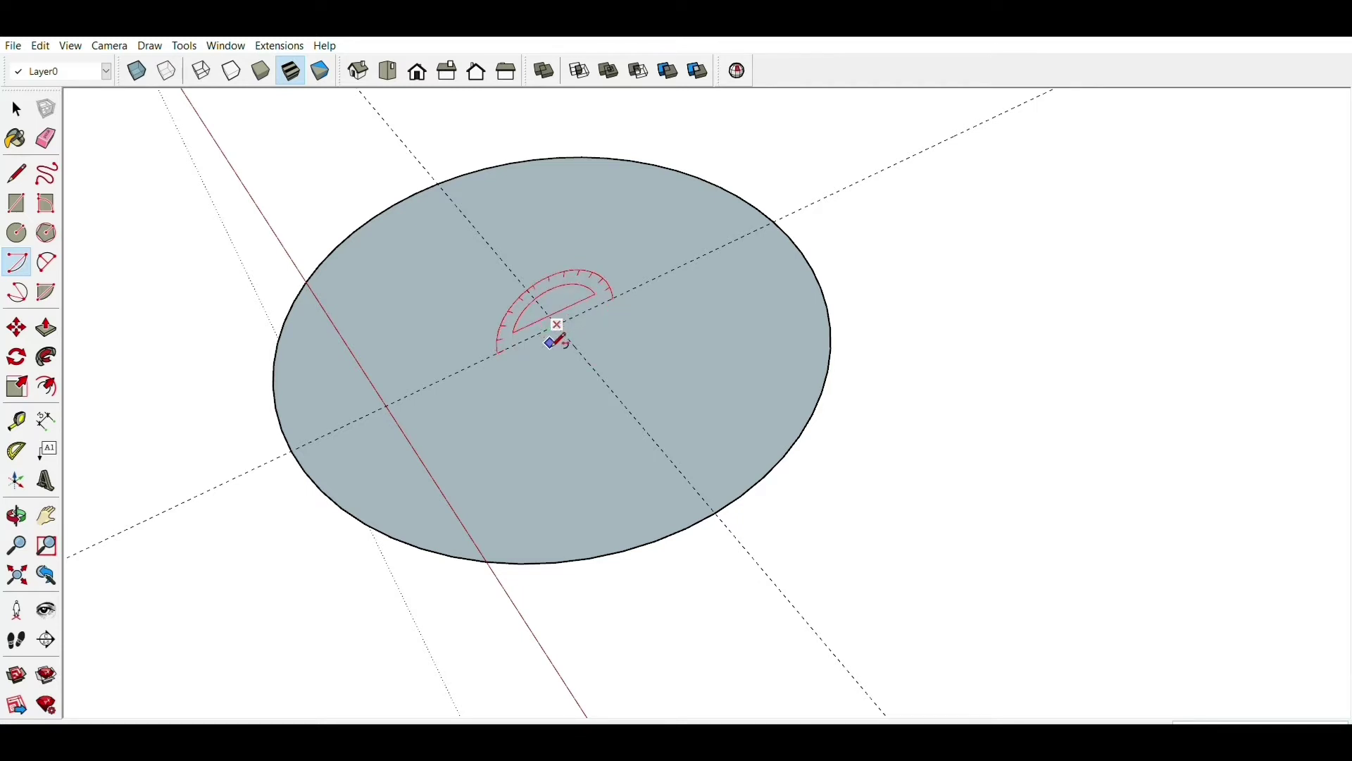
key(o)
drag(688, 444, 521, 367)
middle_drag(522, 366, 951, 263)
click(857, 283)
middle_drag(899, 385, 897, 154)
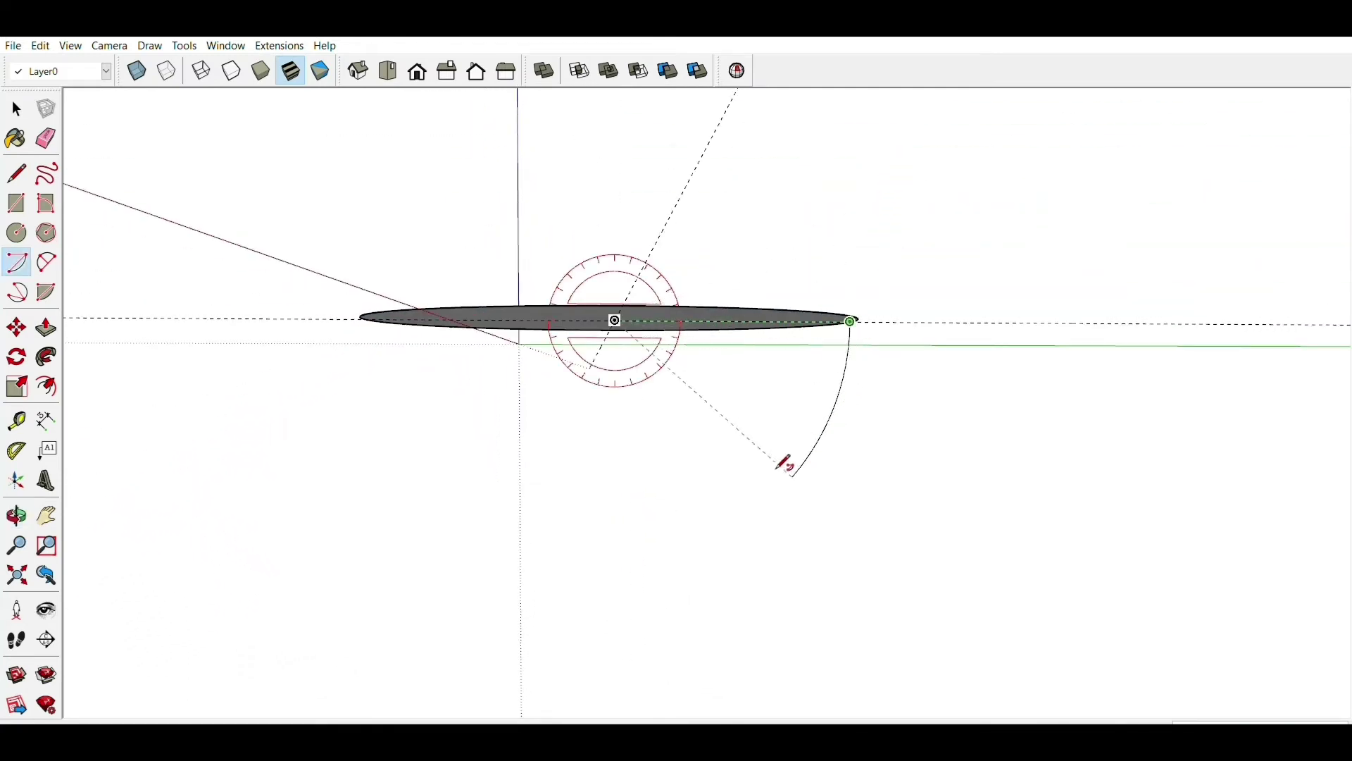
click(615, 560)
- Close the quarter-round profile with lines up to the centre and out to the edge
key(l)
click(615, 559)
click(615, 320)
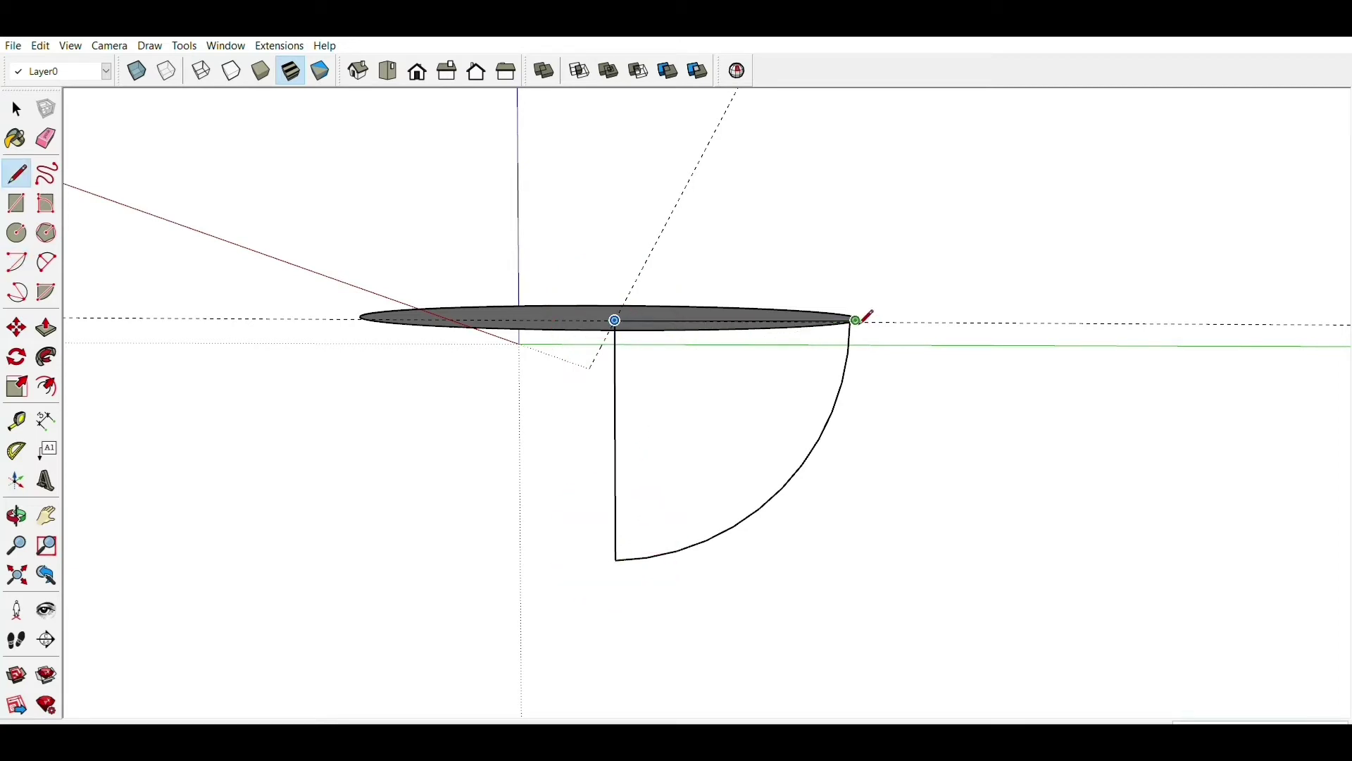
click(854, 323)
middle_drag(854, 323, 682, 519)
key(space)
- Follow Me the quarter profile around the circle's top face to form the bowl
middle_drag(611, 385, 620, 473)
click(46, 355)
key(space)
click(514, 374)
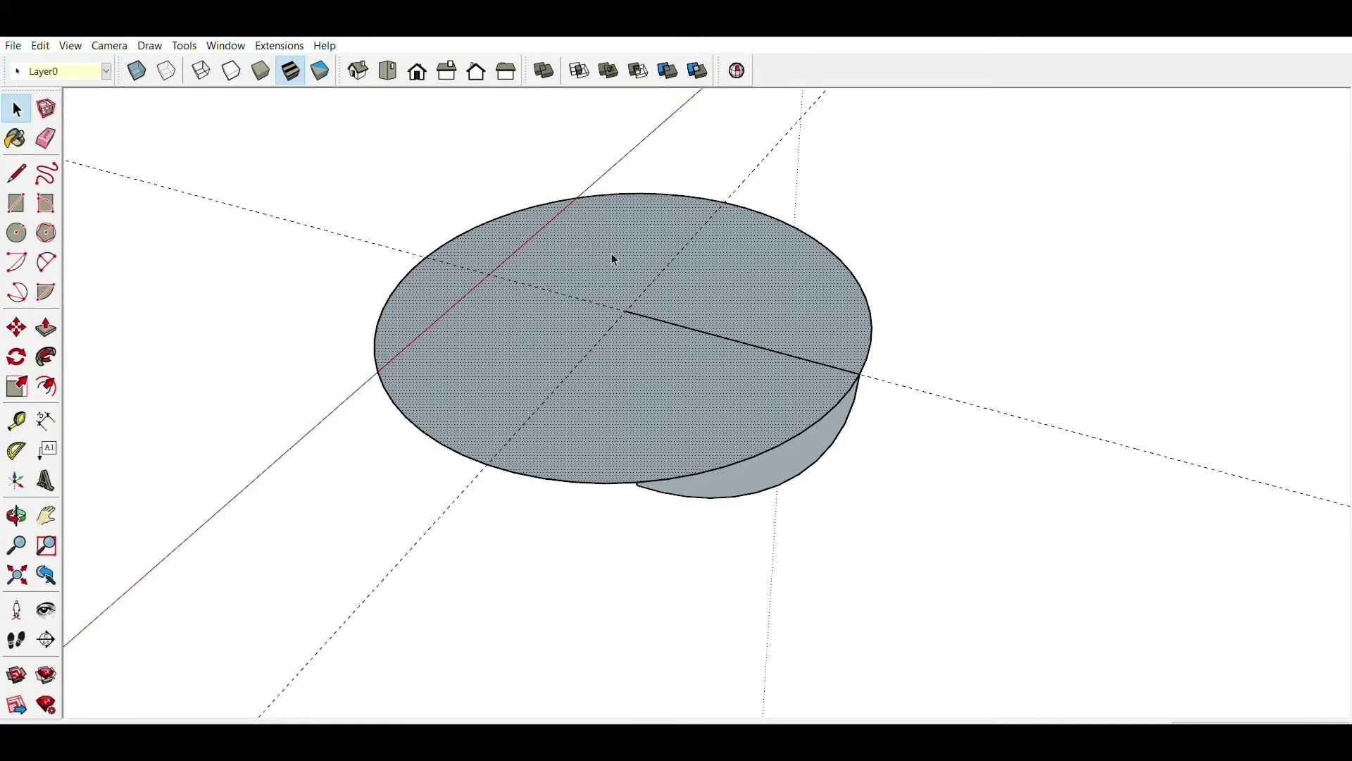
click(49, 349)
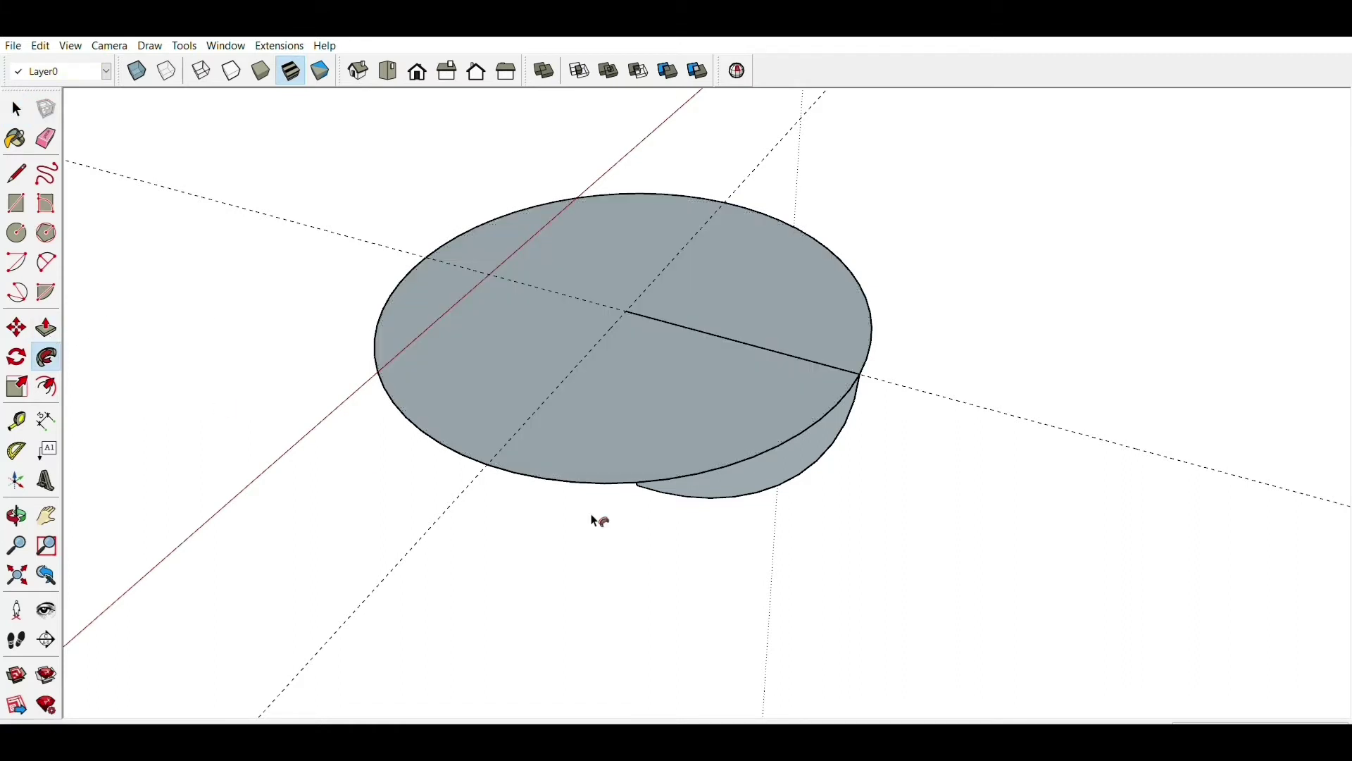
click(803, 461)
middle_drag(695, 432, 885, 350)
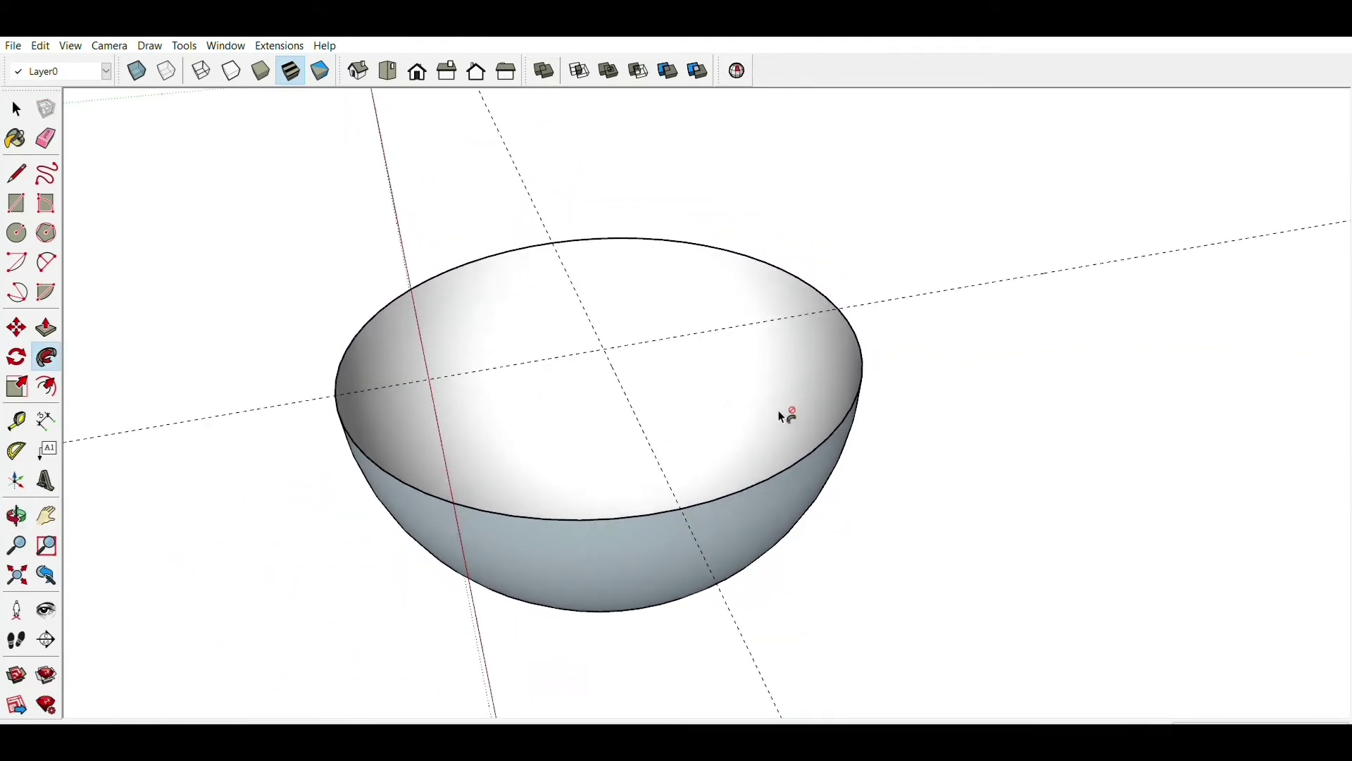
key(space)
middle_drag(759, 361, 760, 394)
scroll(785, 495, up, 1)
scroll(786, 502, up, 1)
- Select the whole bowl and reverse its faces
triple_click(786, 502)
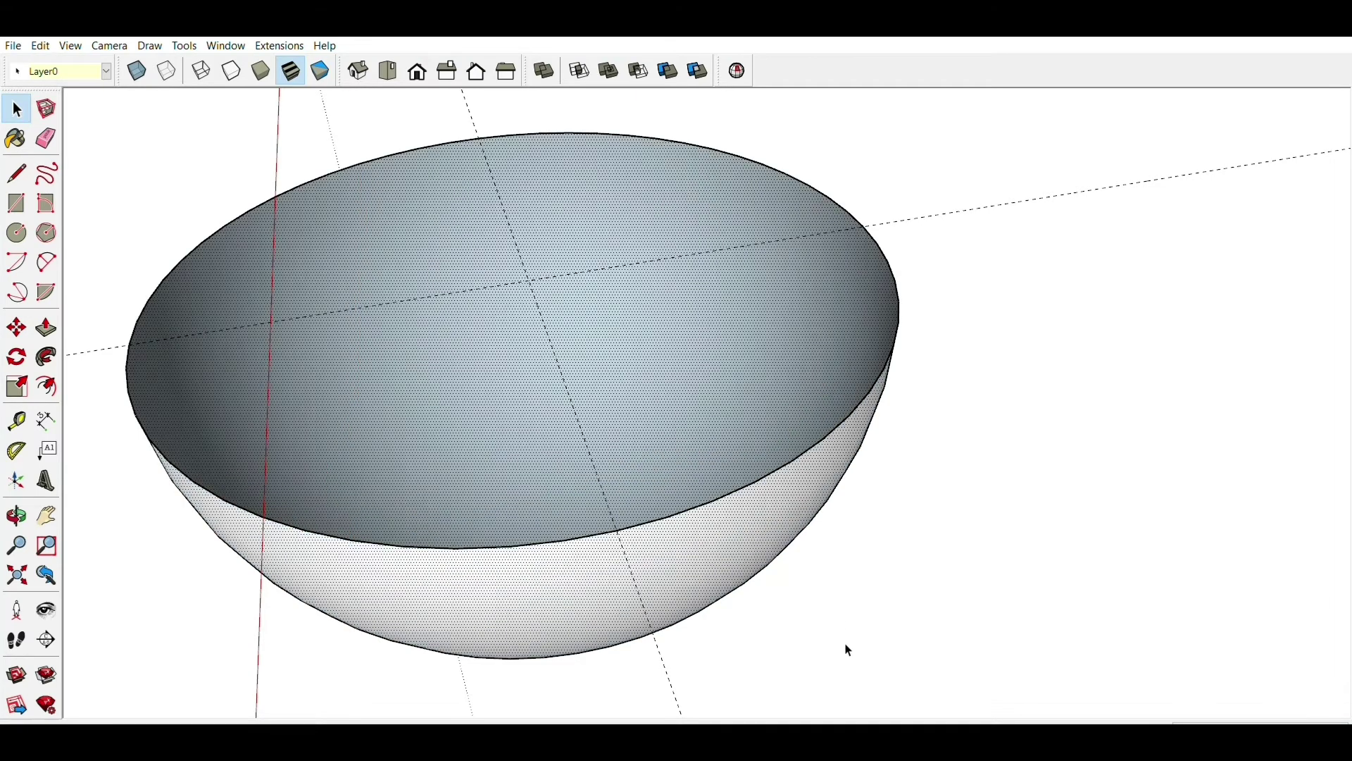
key(shift+r)
click(856, 553)
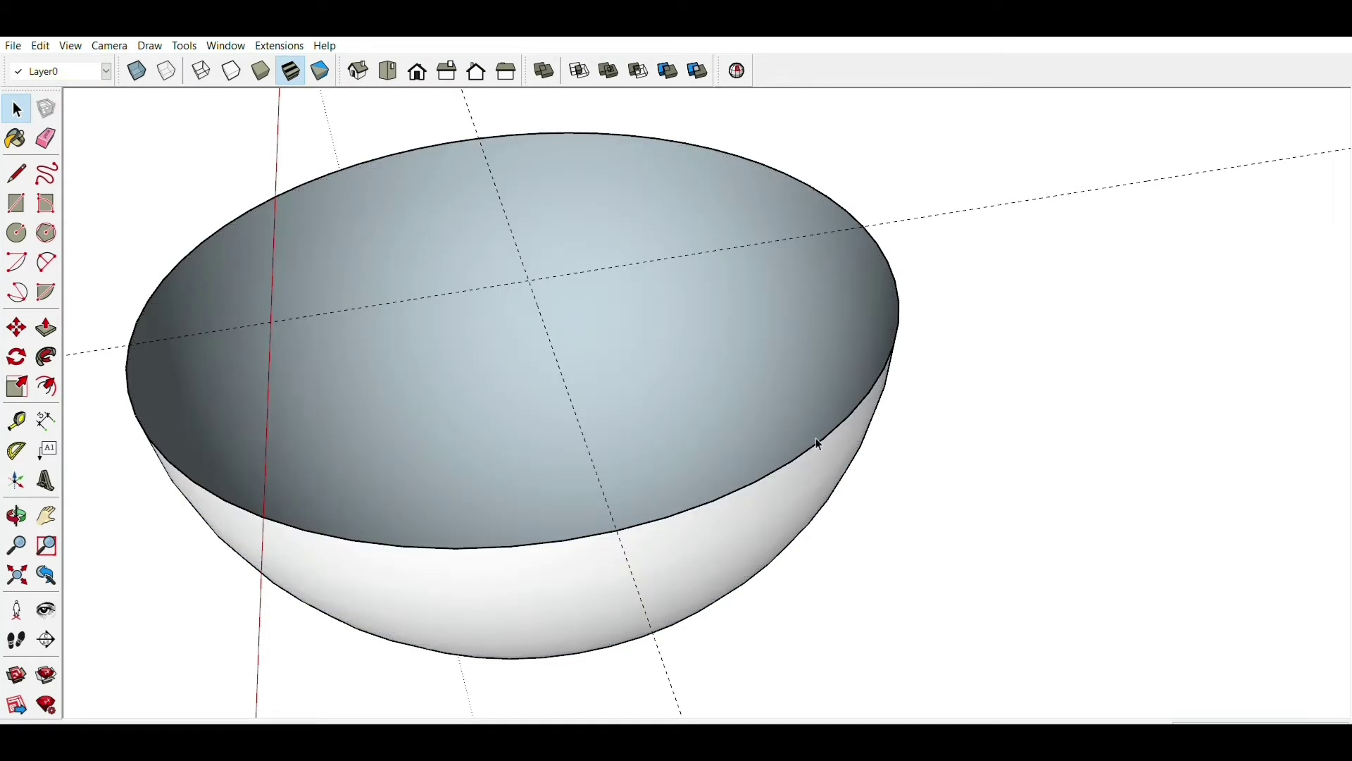
- Trace a line along the rim to cap the bowl's top, then select the whole hemisphere
key(l)
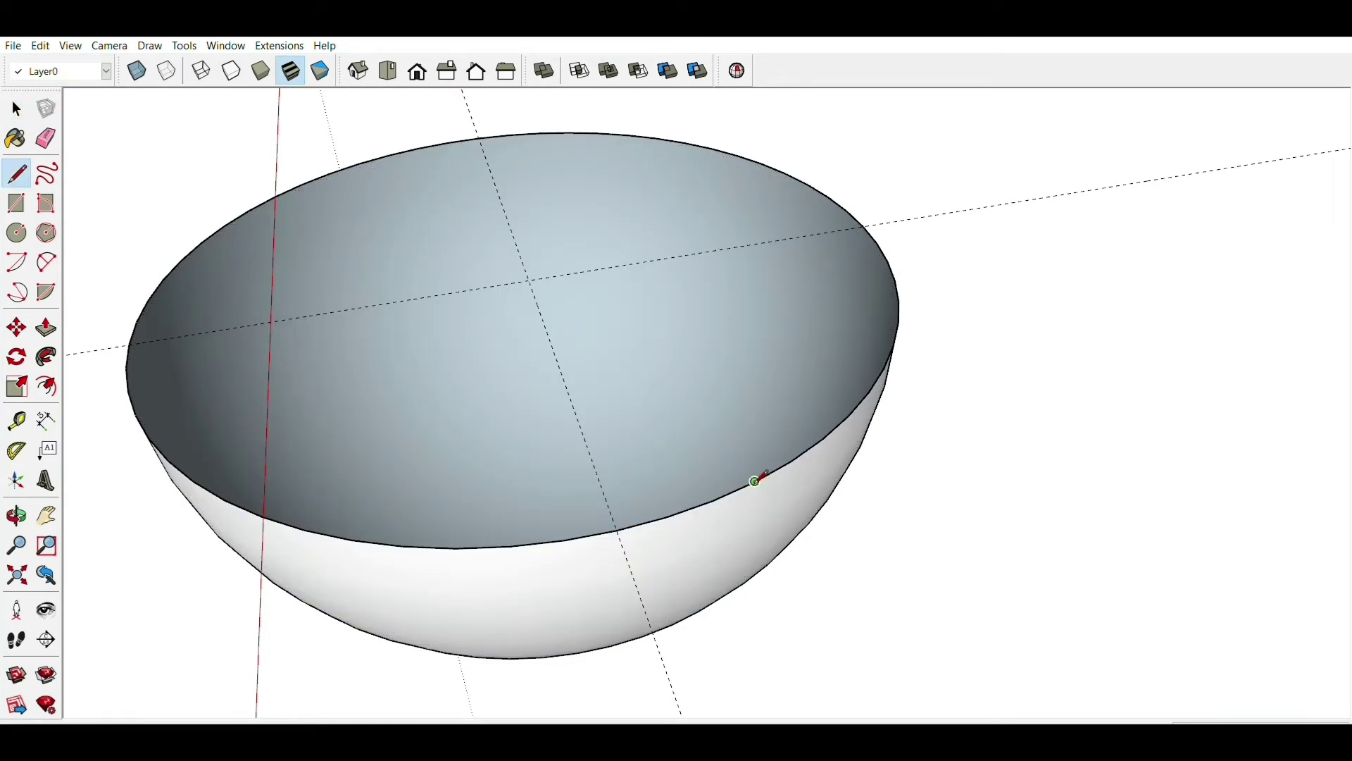
scroll(792, 460, up, 3)
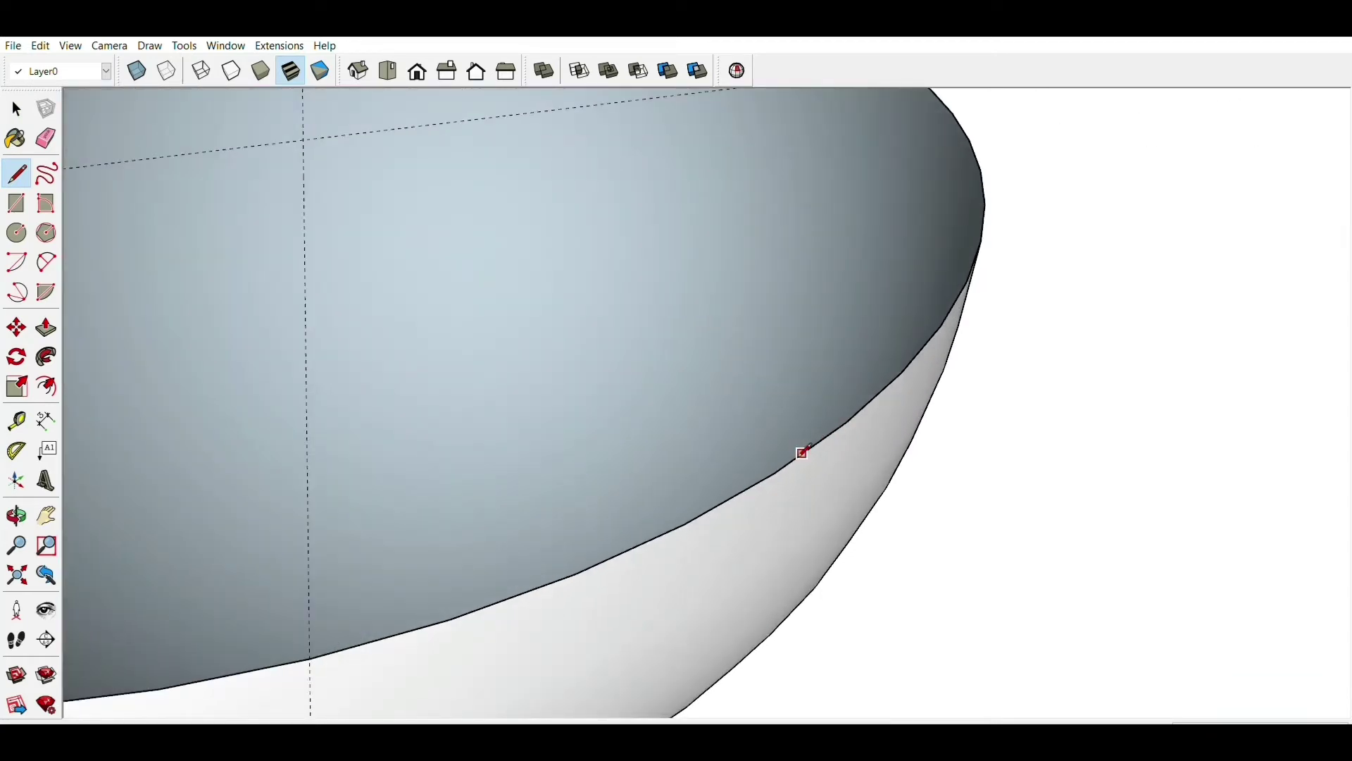
click(775, 472)
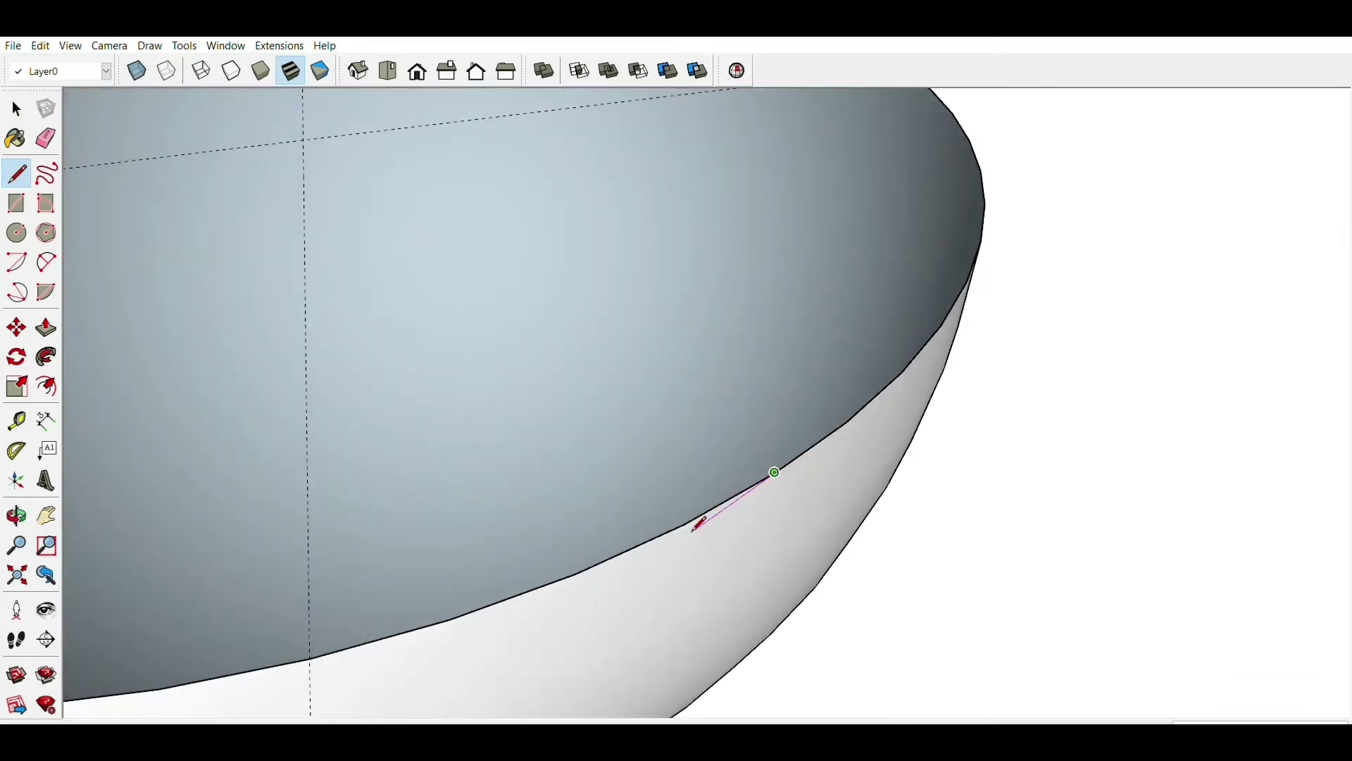
scroll(687, 522, down, 6)
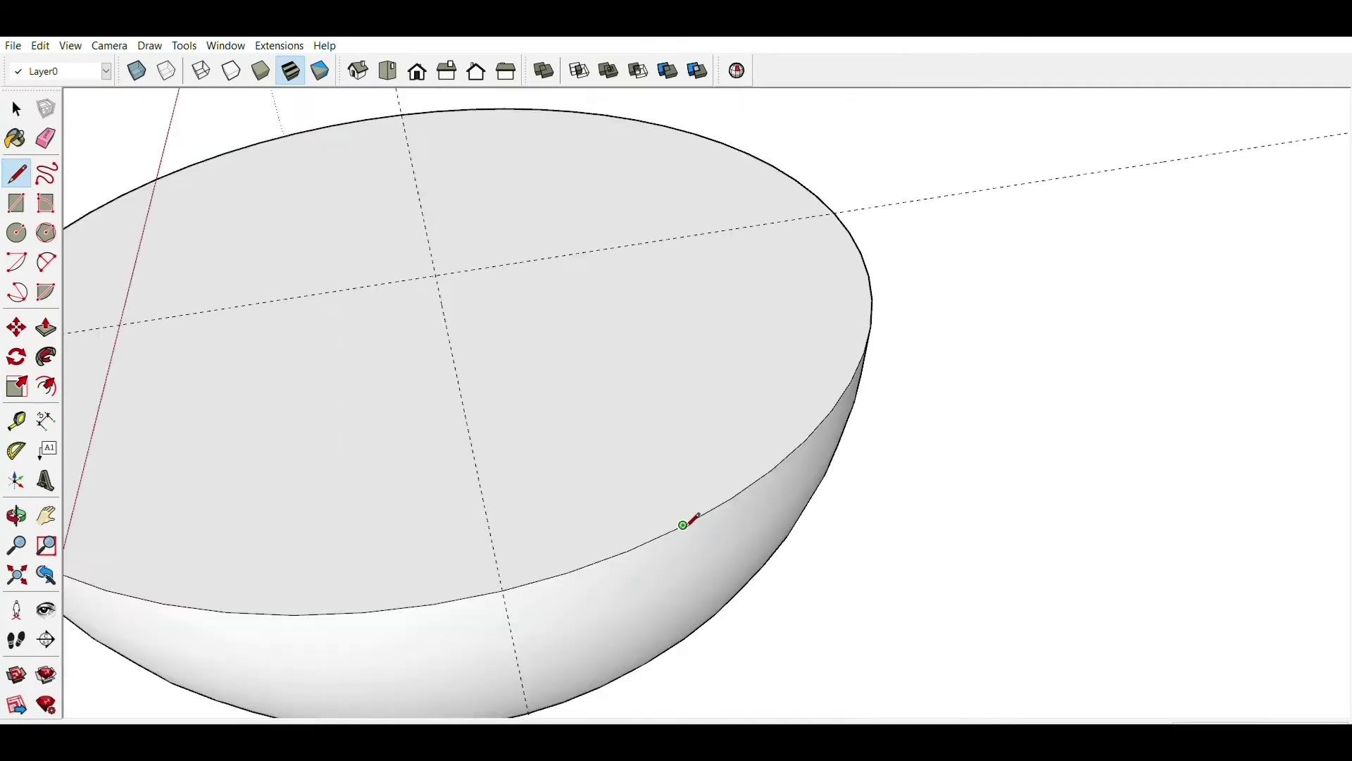
key(space)
mouse_move(655, 513)
middle_down()
mouse_move(643, 507)
mouse_move(755, 468)
middle_up()
triple_click(553, 462)
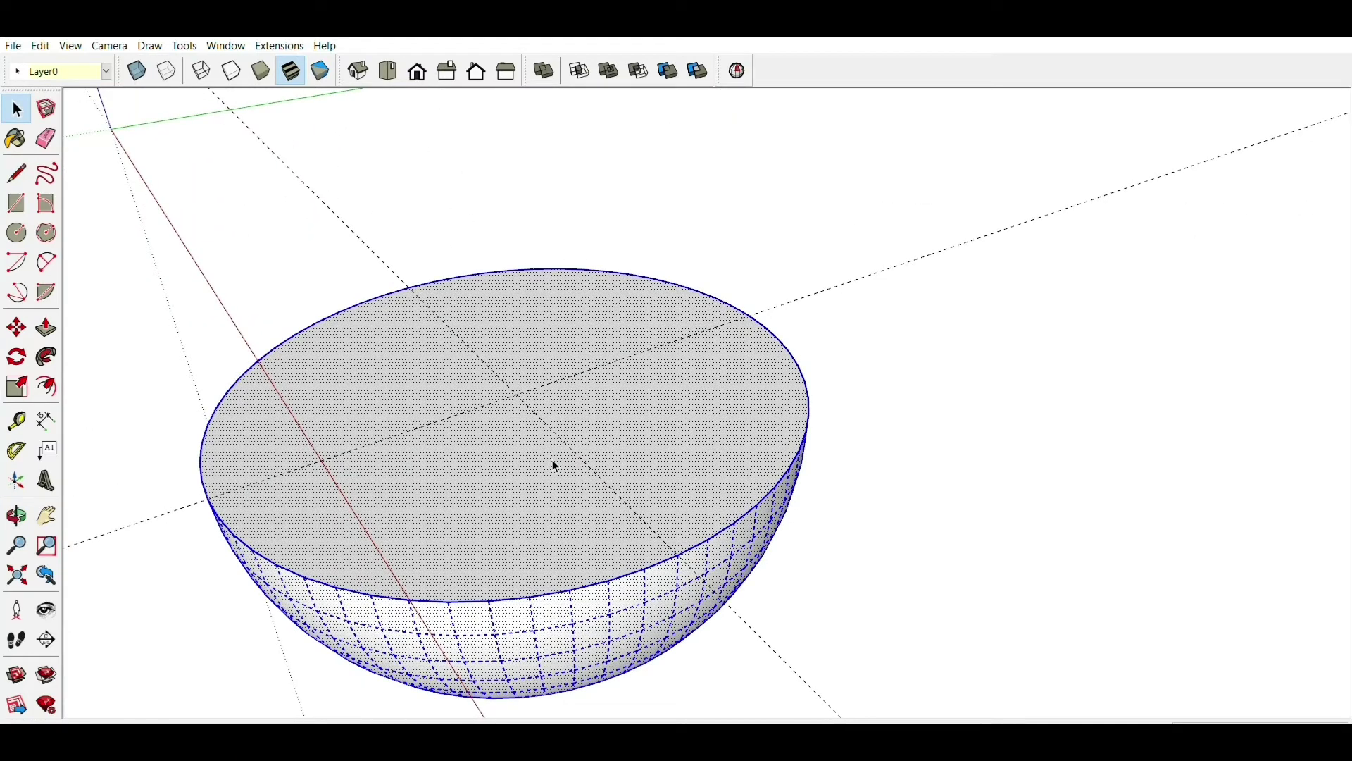
- Group the selected hemisphere geometry with Ctrl+G and orbit around it
key(ctrl+g)
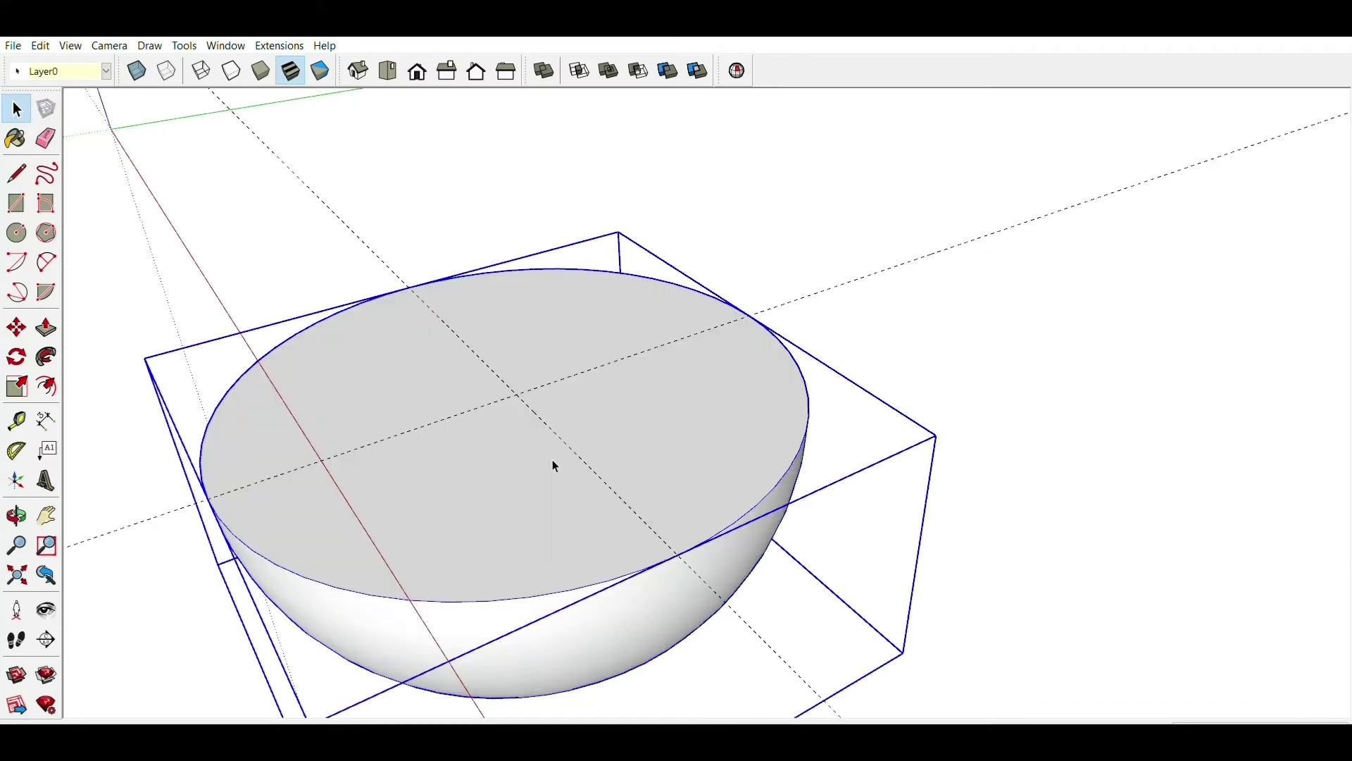
mouse_move(554, 467)
middle_down()
mouse_move(739, 383)
mouse_move(764, 420)
mouse_move(789, 424)
middle_up()
scroll(763, 416, down, 3)
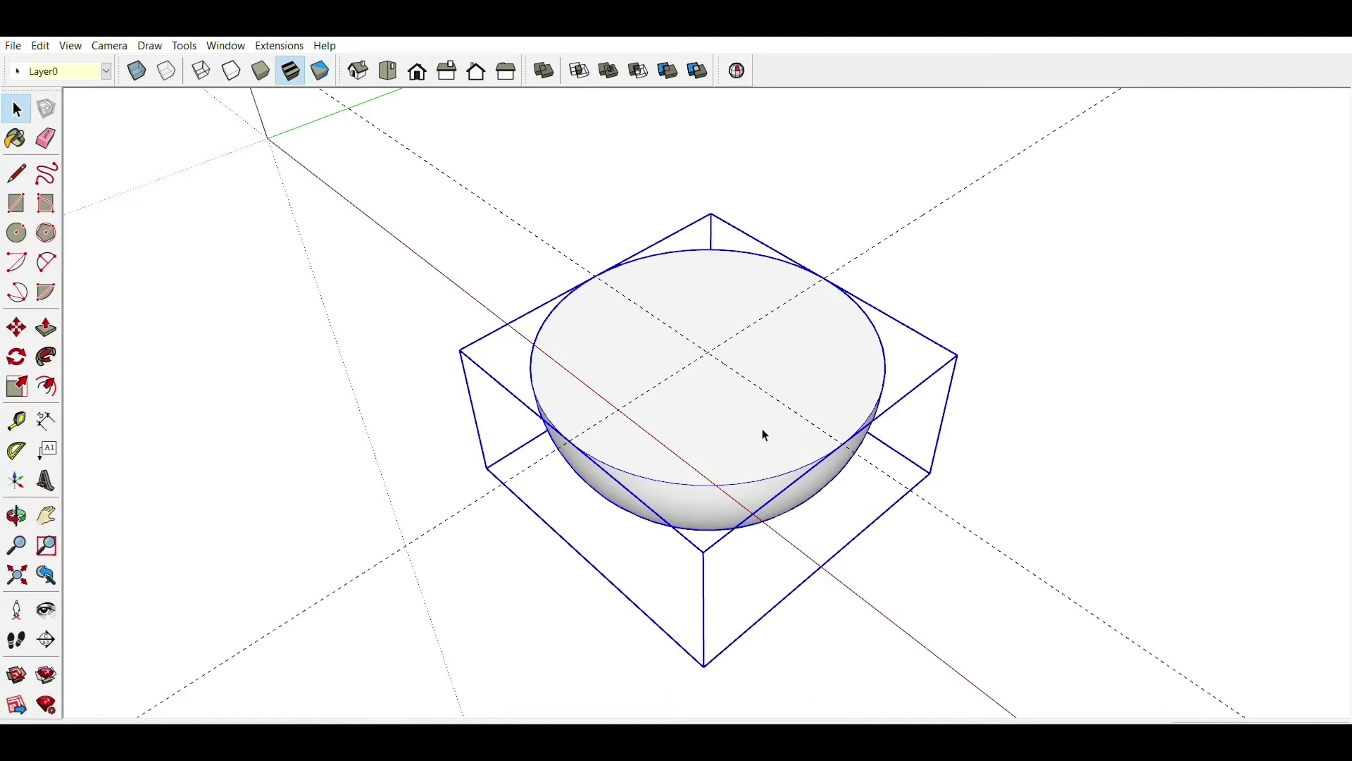
- Scale the hemisphere group from a corner grip into a longer oval
key(s)
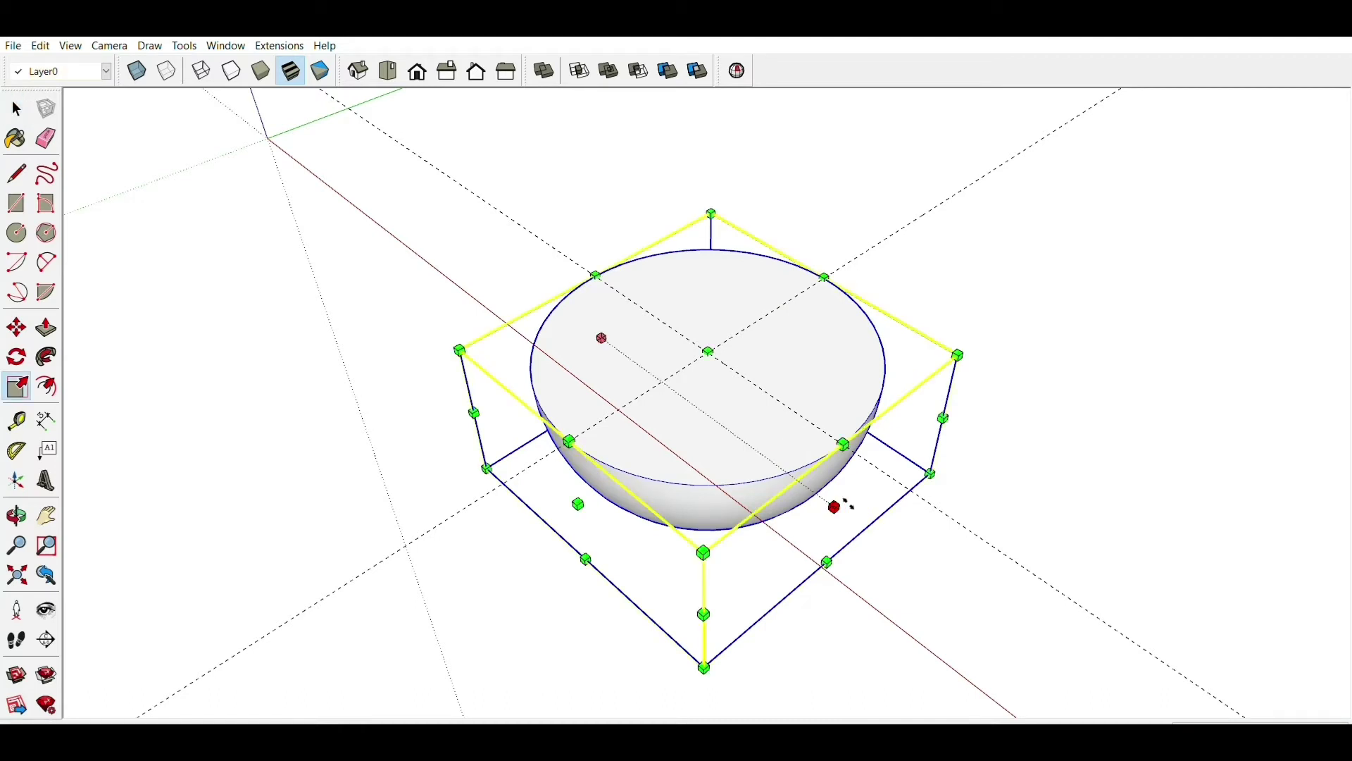
drag(849, 505, 989, 575)
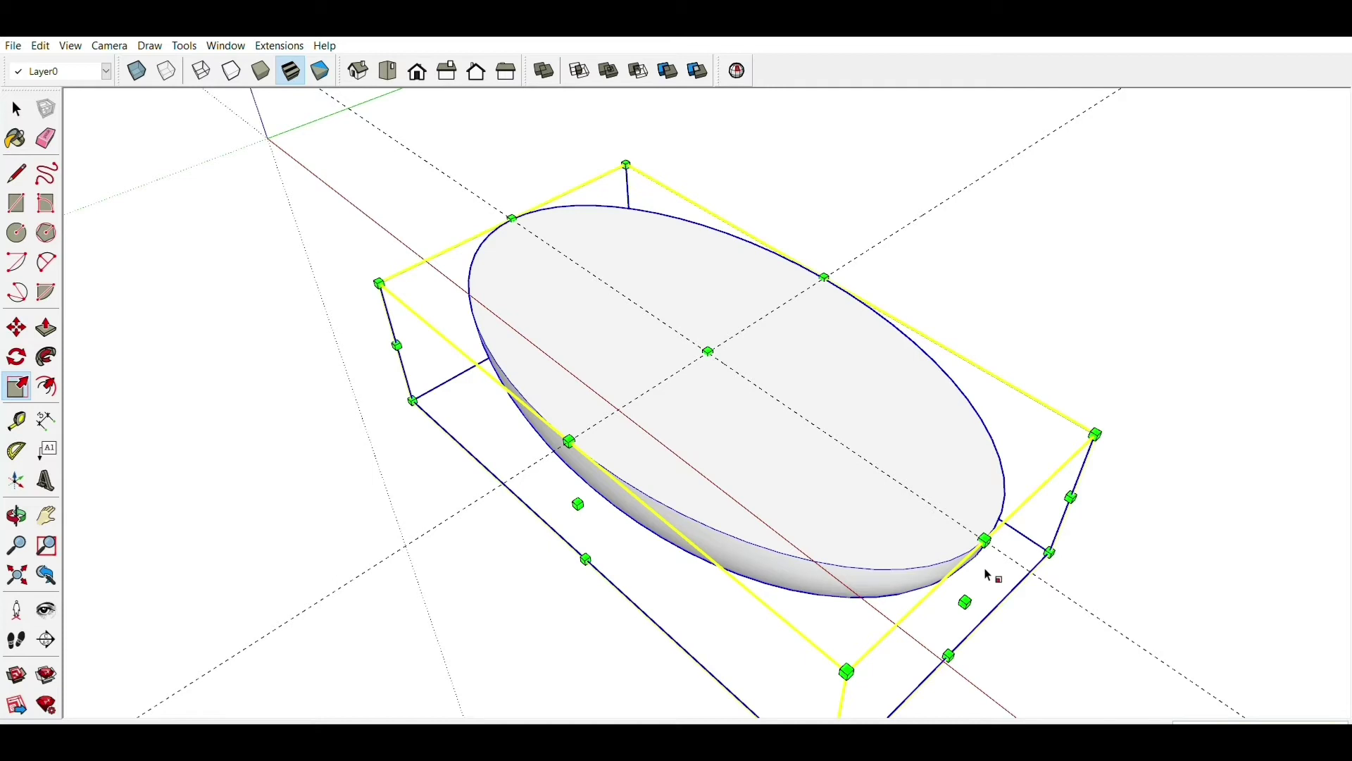
key(ctrl+z)
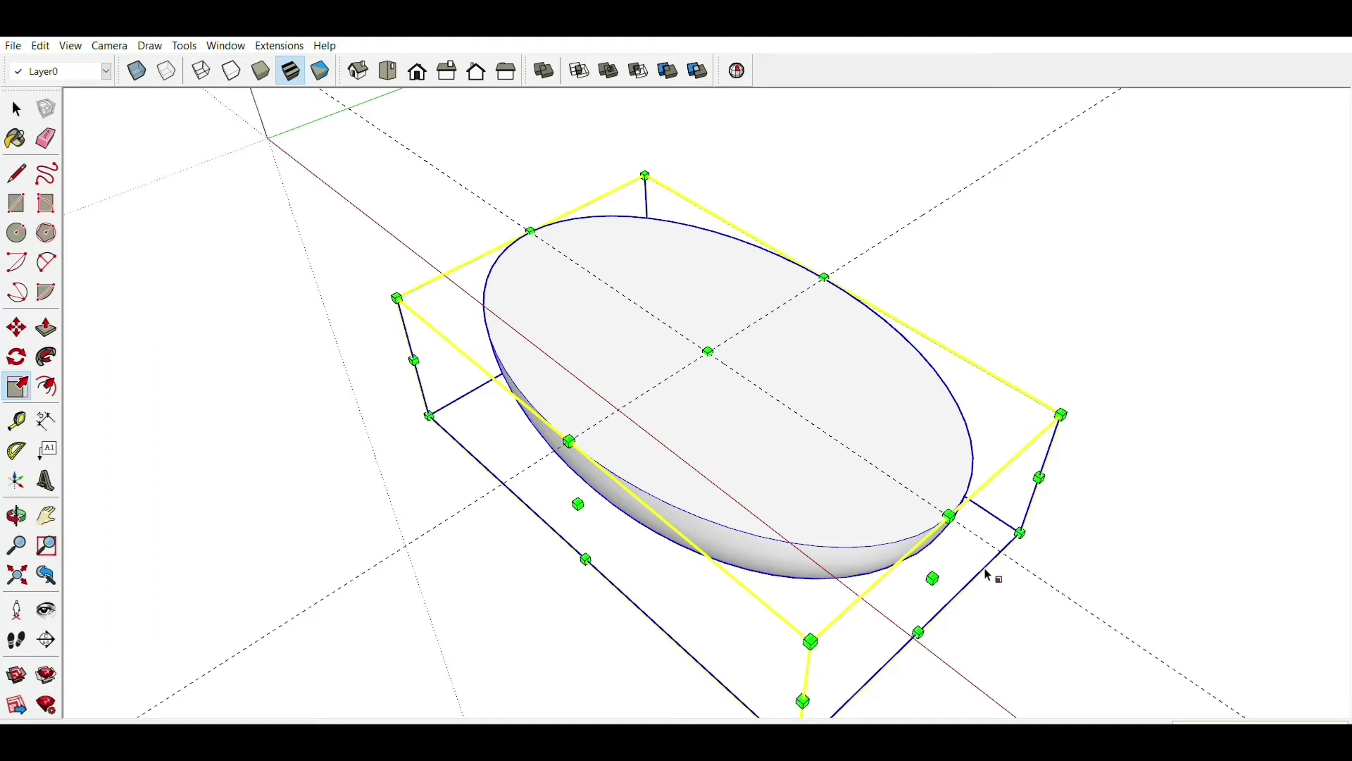
key(t)
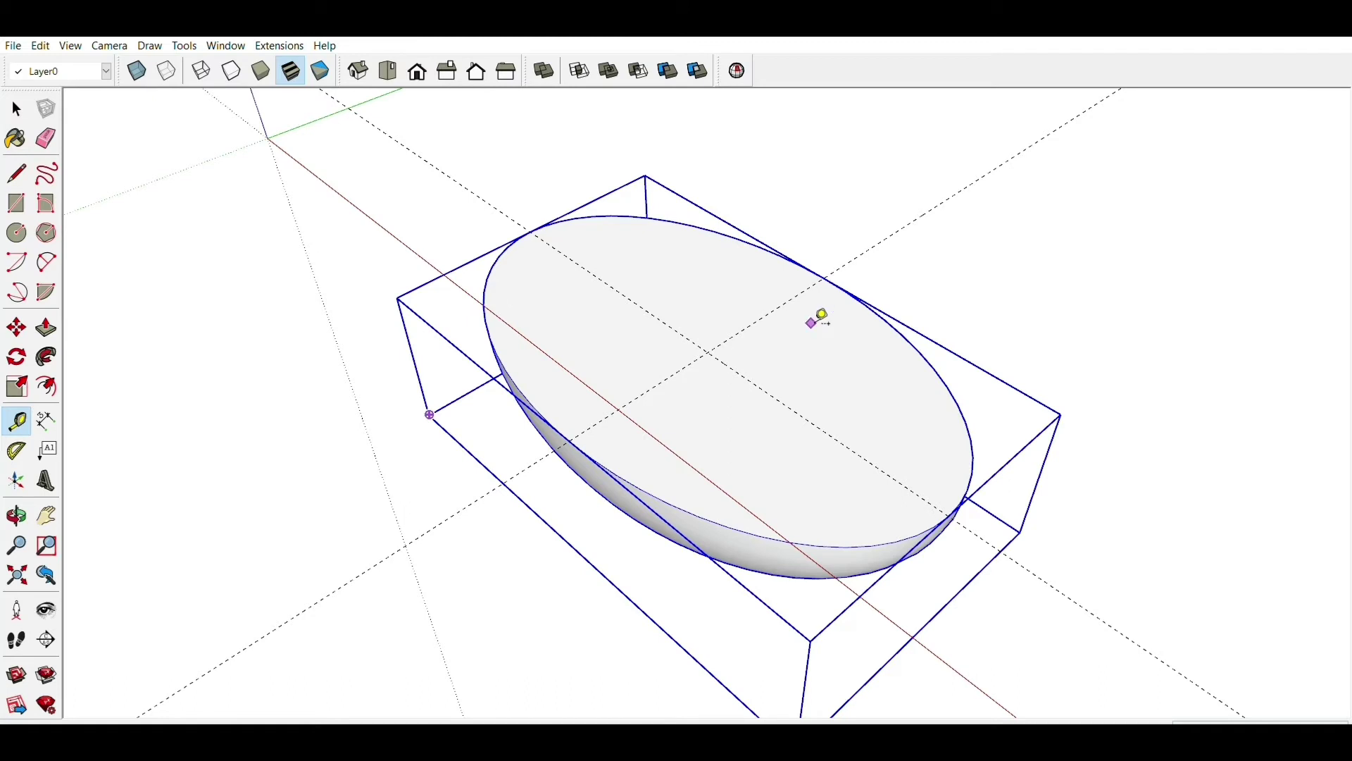
key(space)
click(905, 263)
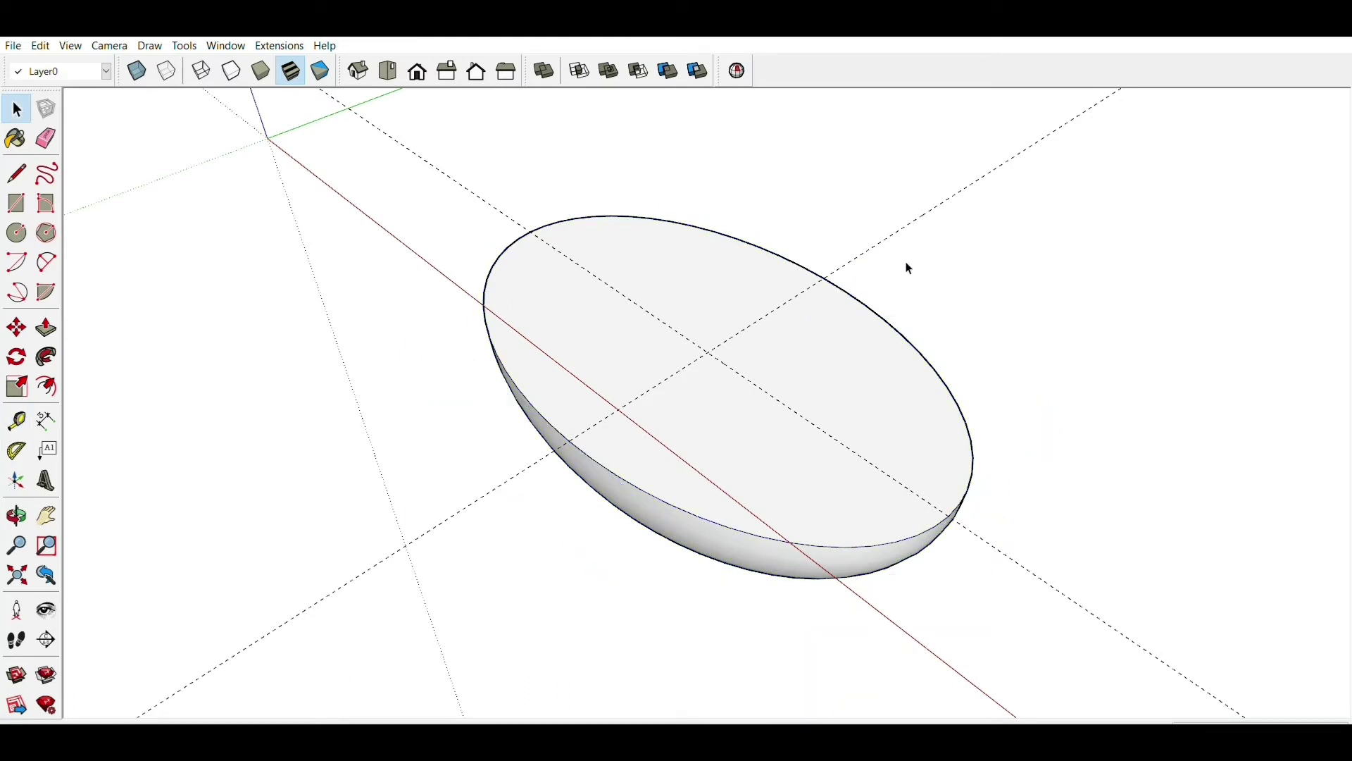
click(838, 336)
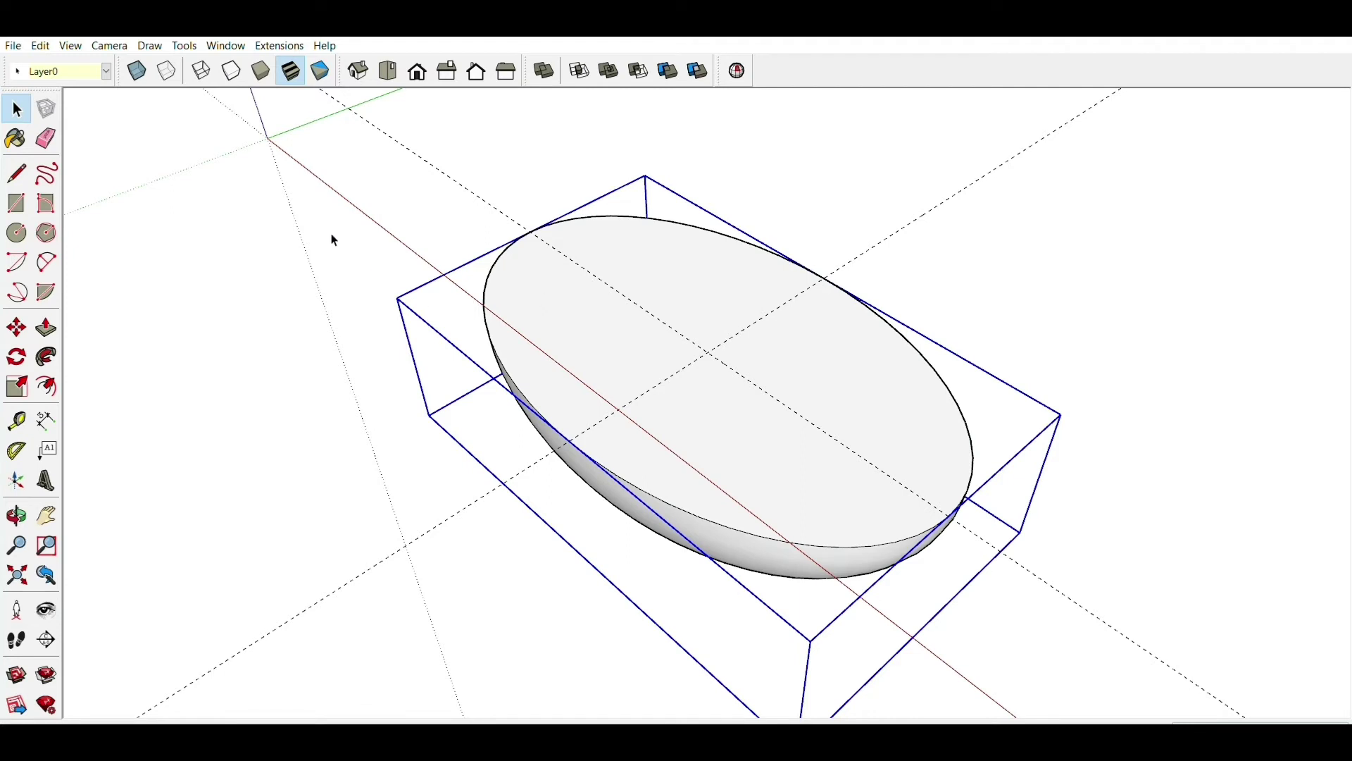
key(m)
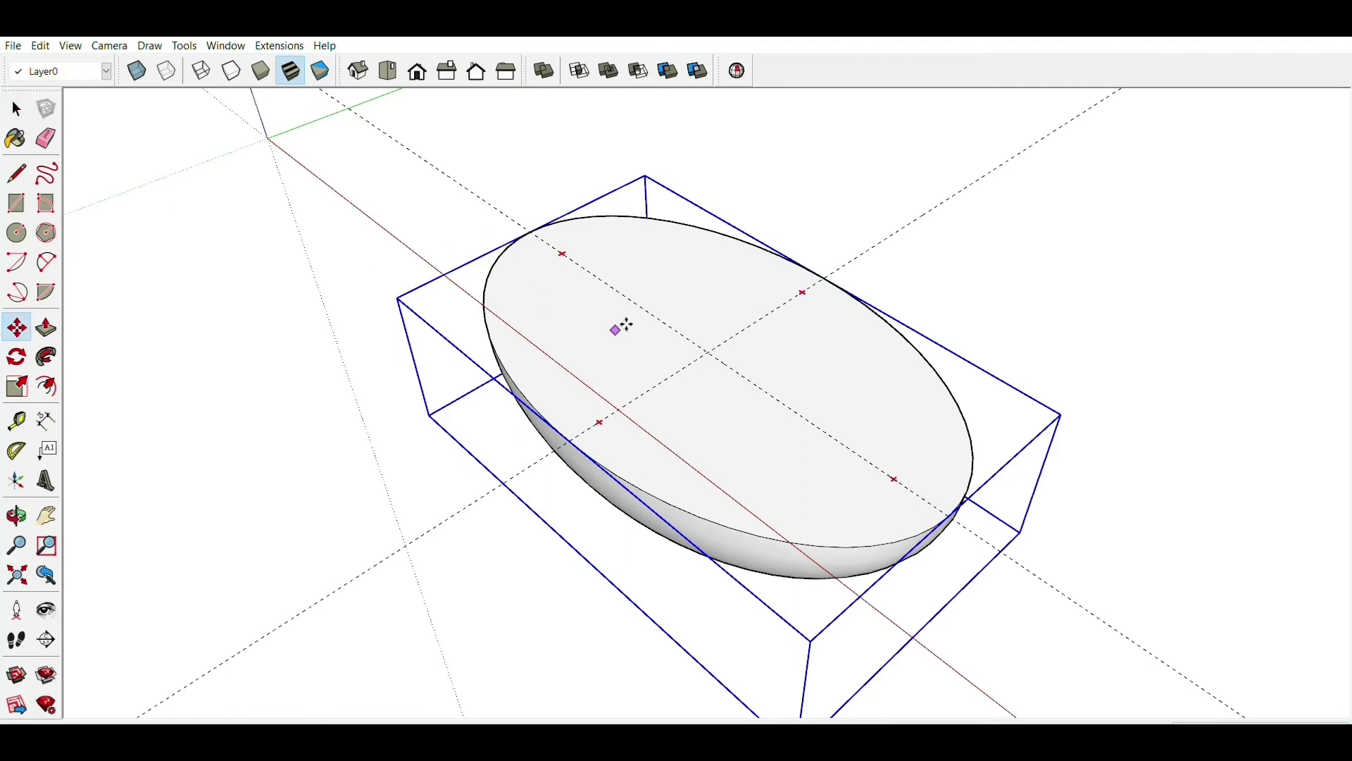
click(623, 328)
key(ctrl)
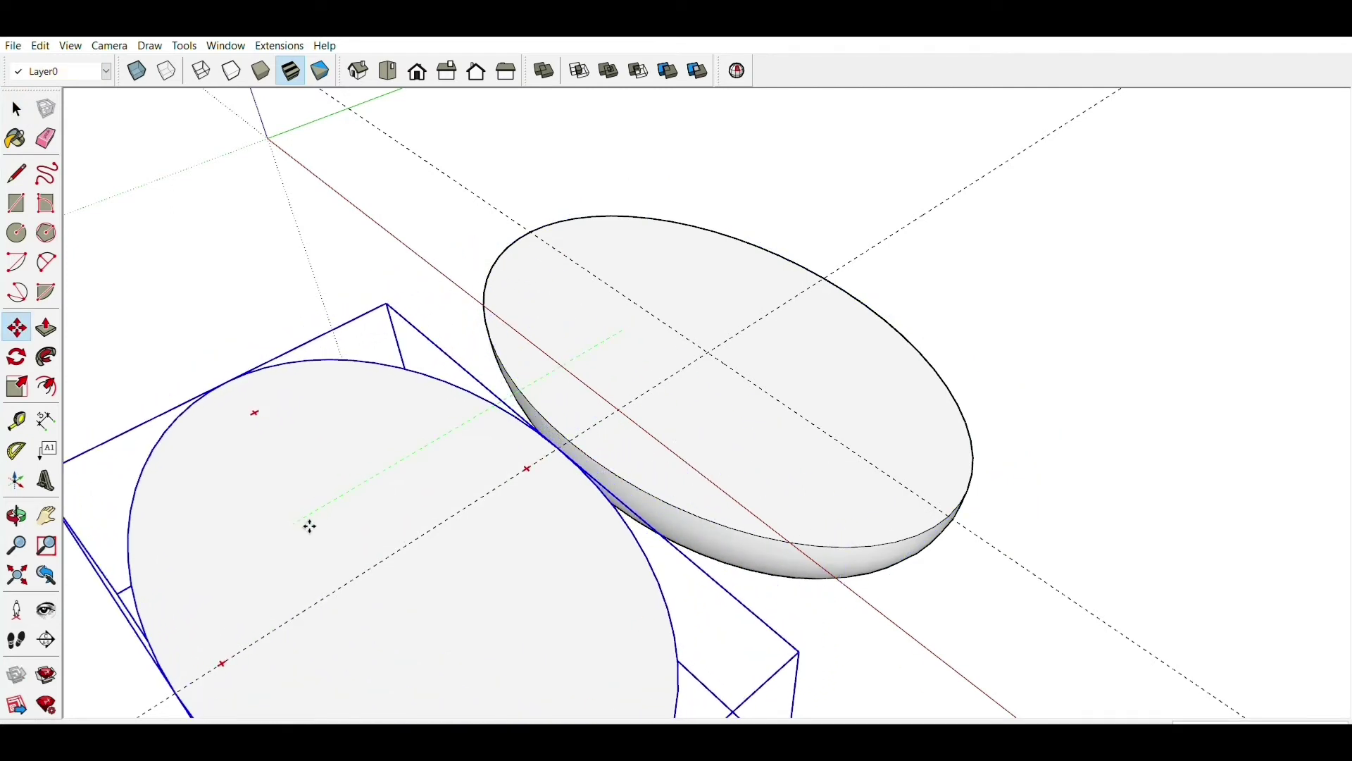
key(Escape)
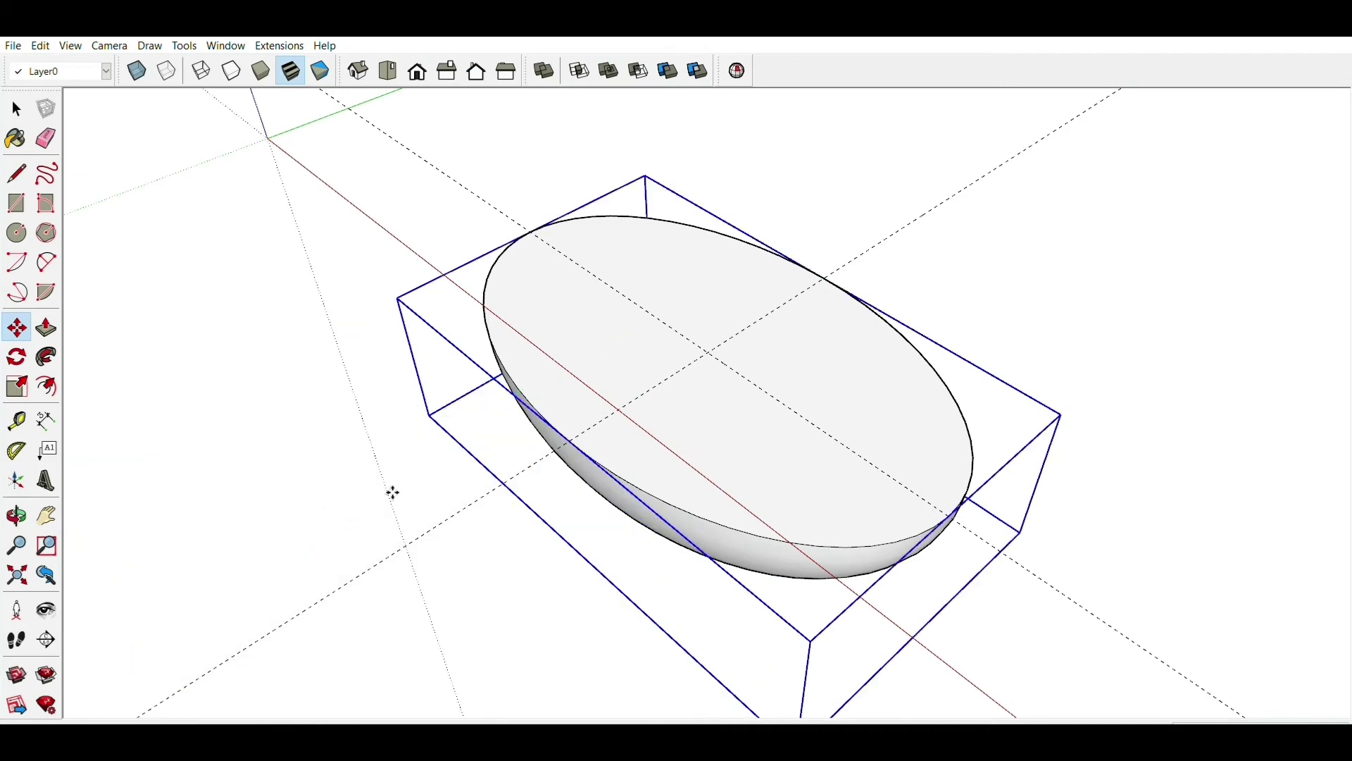
middle_drag(726, 434, 704, 416)
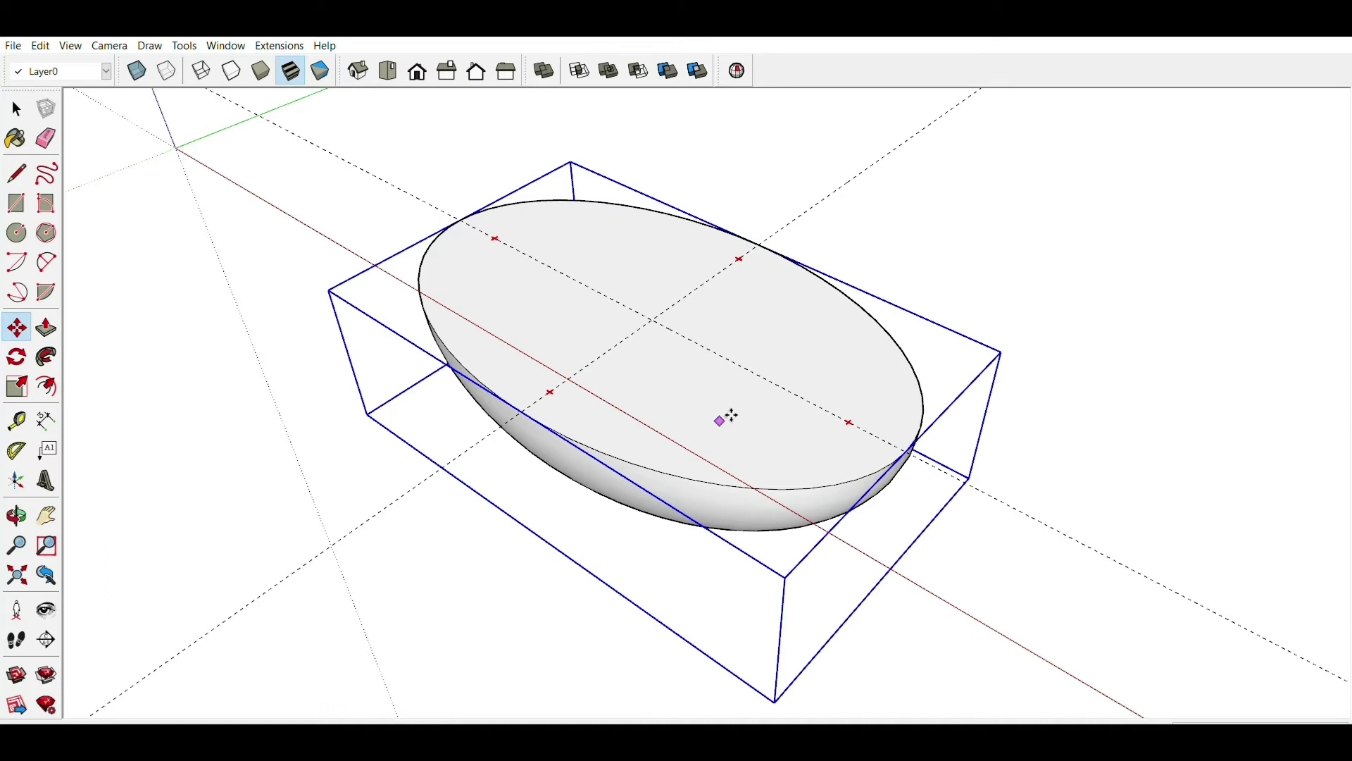
- Try enlarging the oval from a corner and its lower side, undoing each, then view from above
key(s)
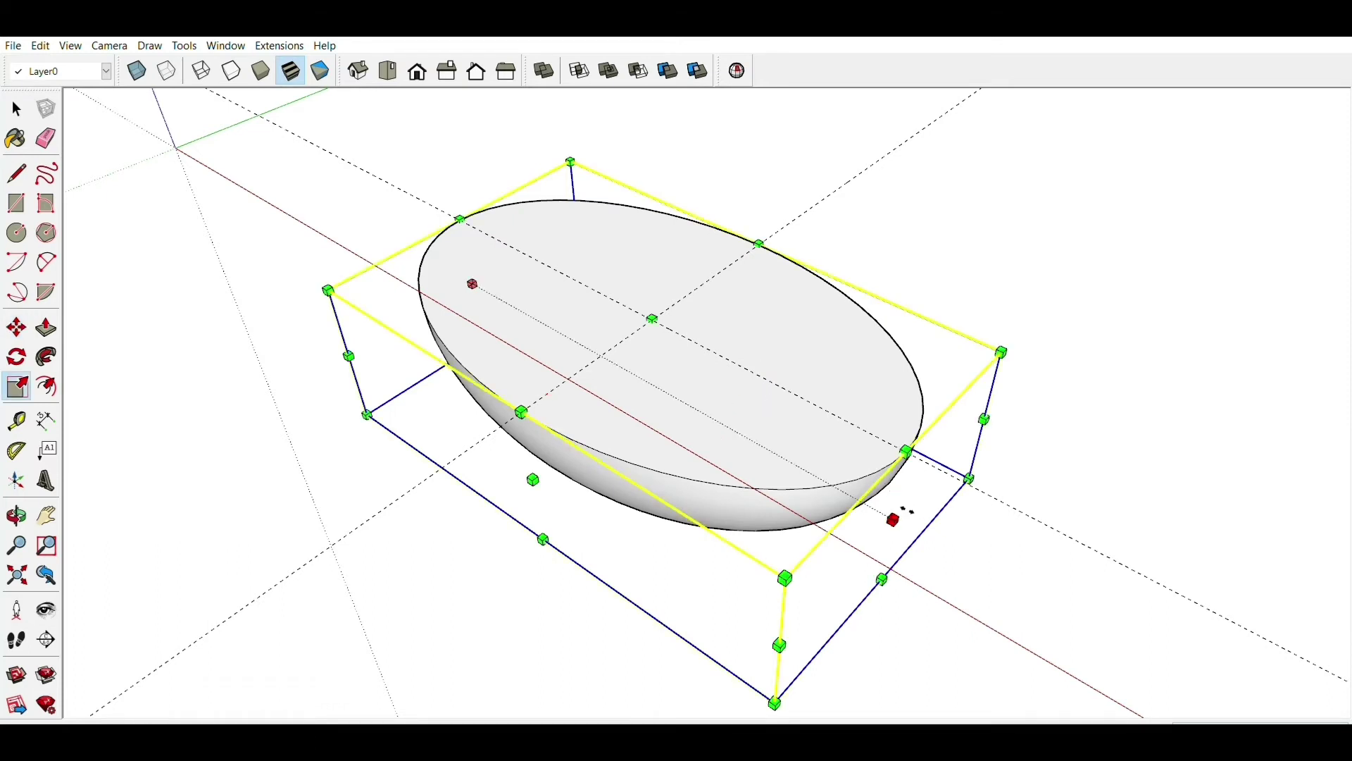
drag(907, 512, 1123, 604)
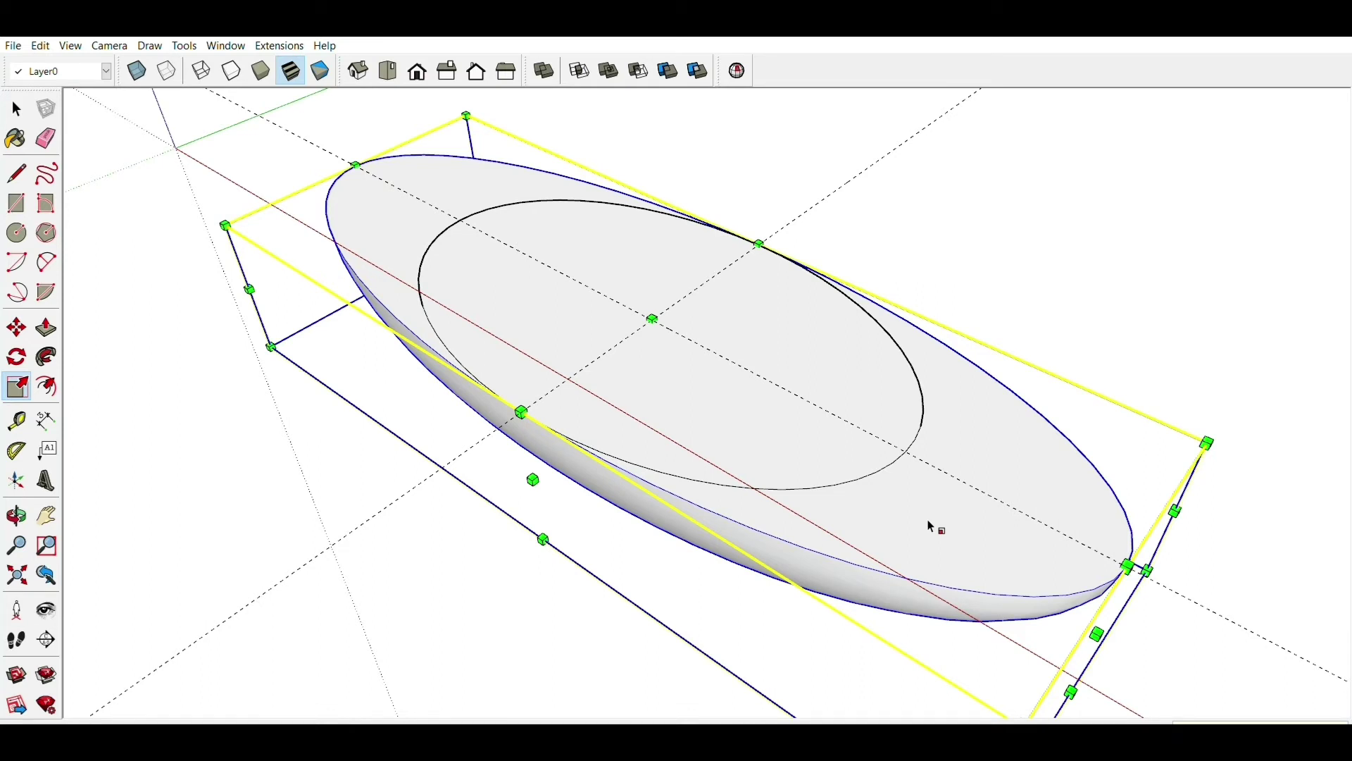
key(ctrl+z)
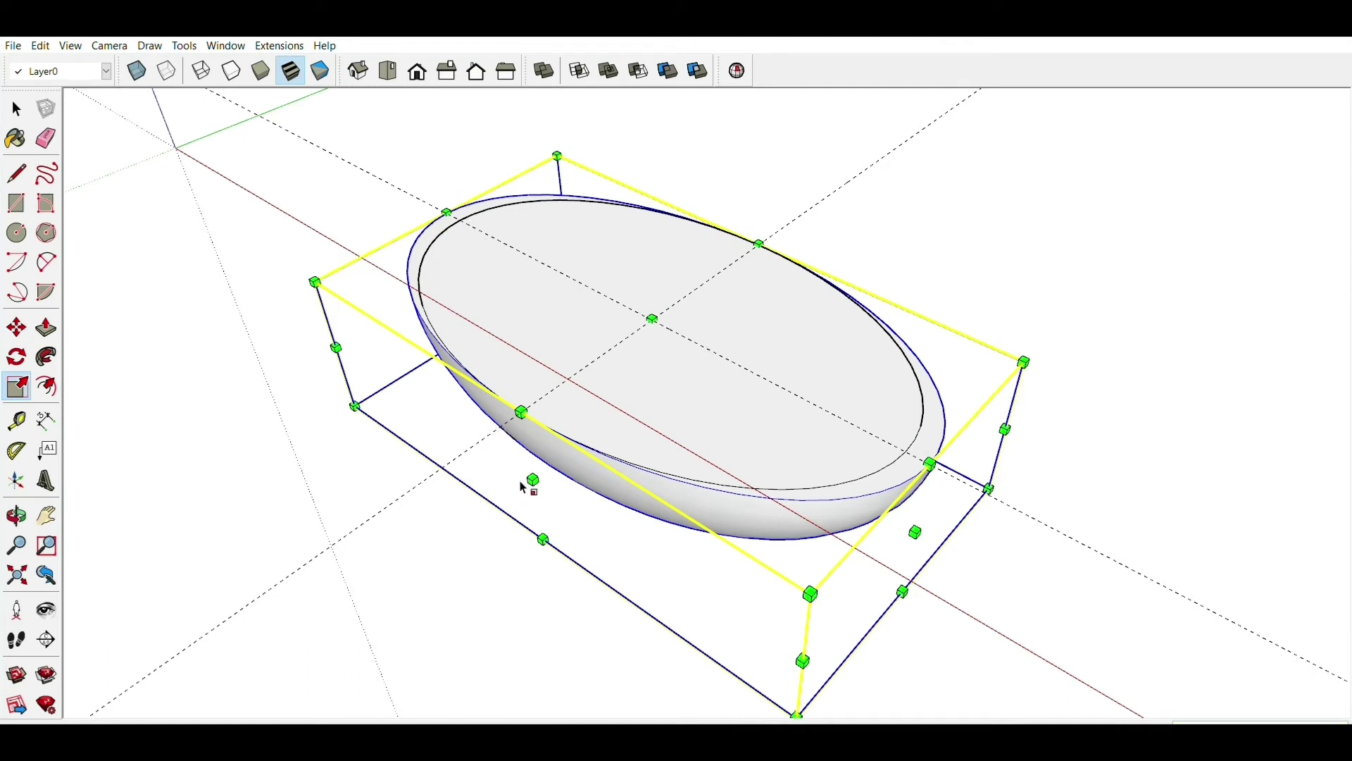
drag(537, 478, 492, 508)
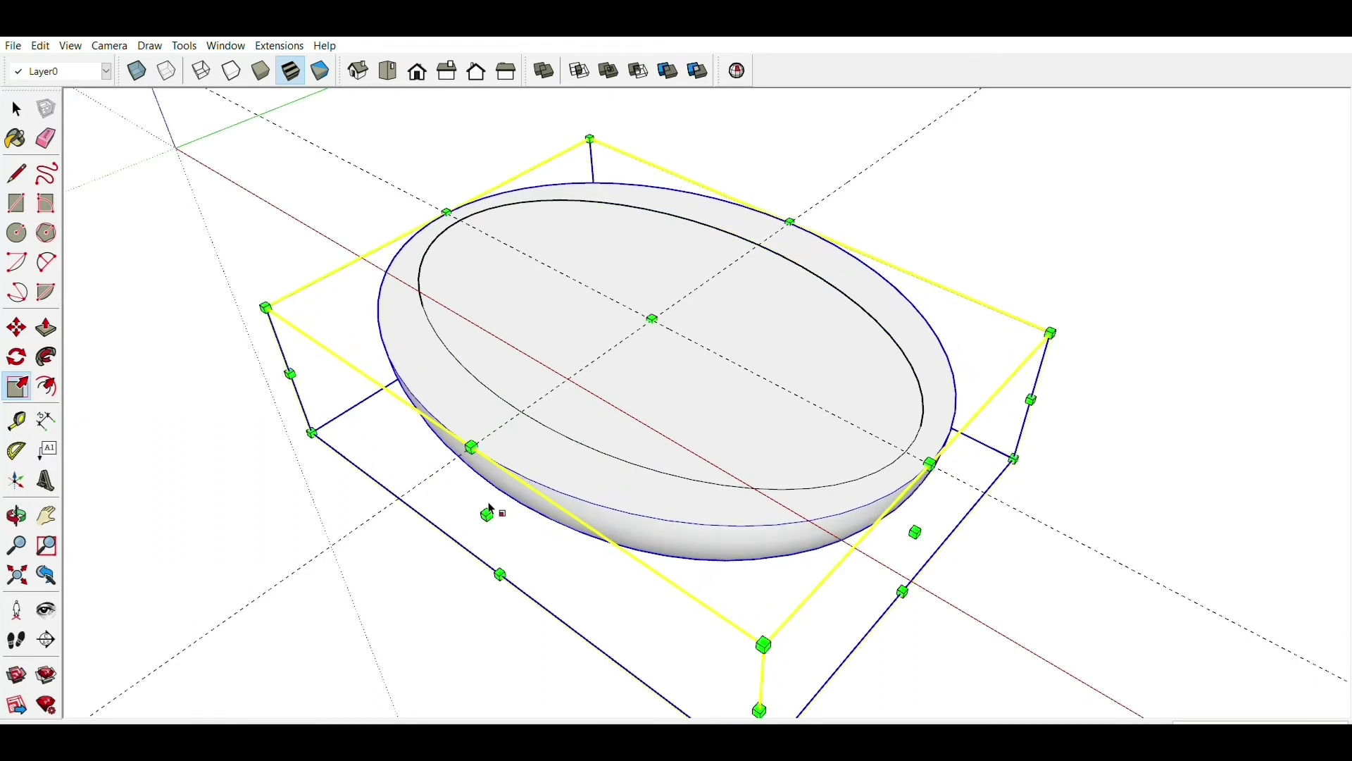
key(ctrl+z)
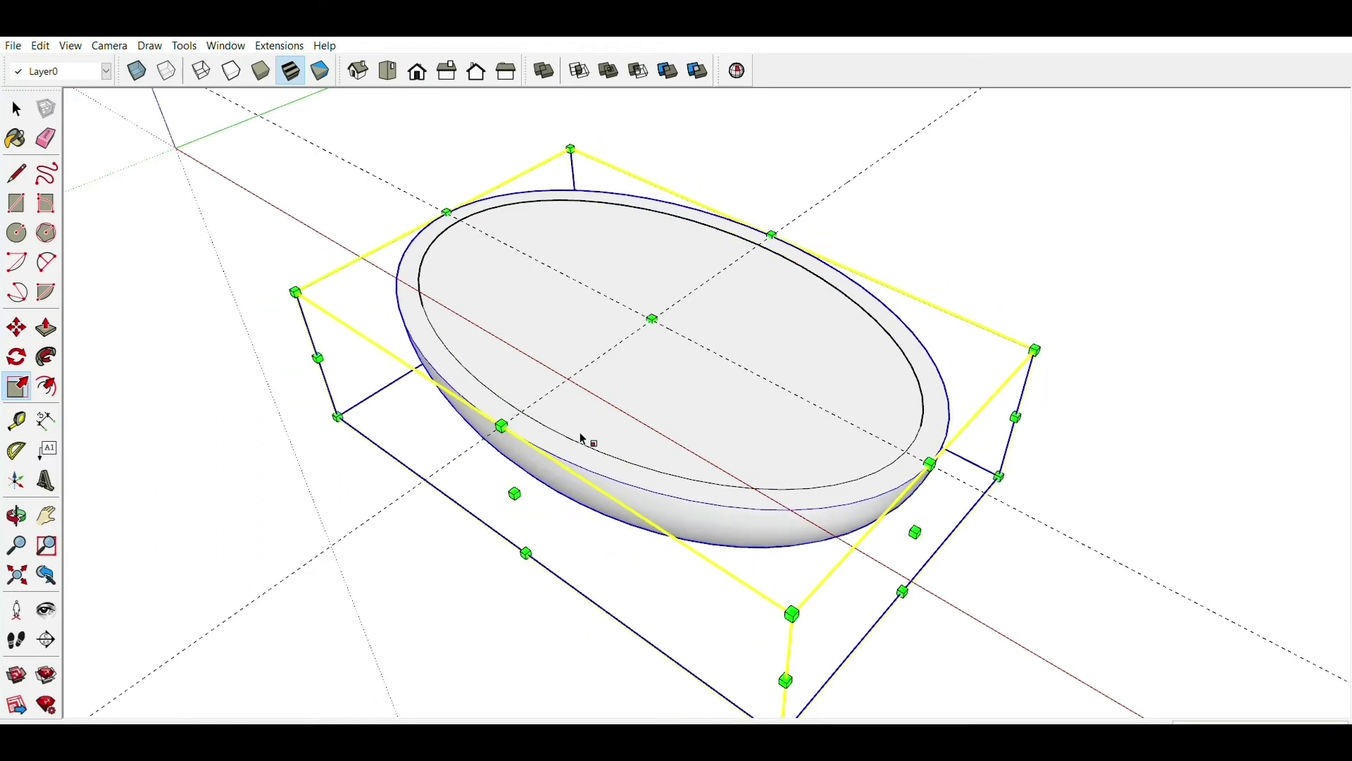
middle_drag(670, 434, 620, 553)
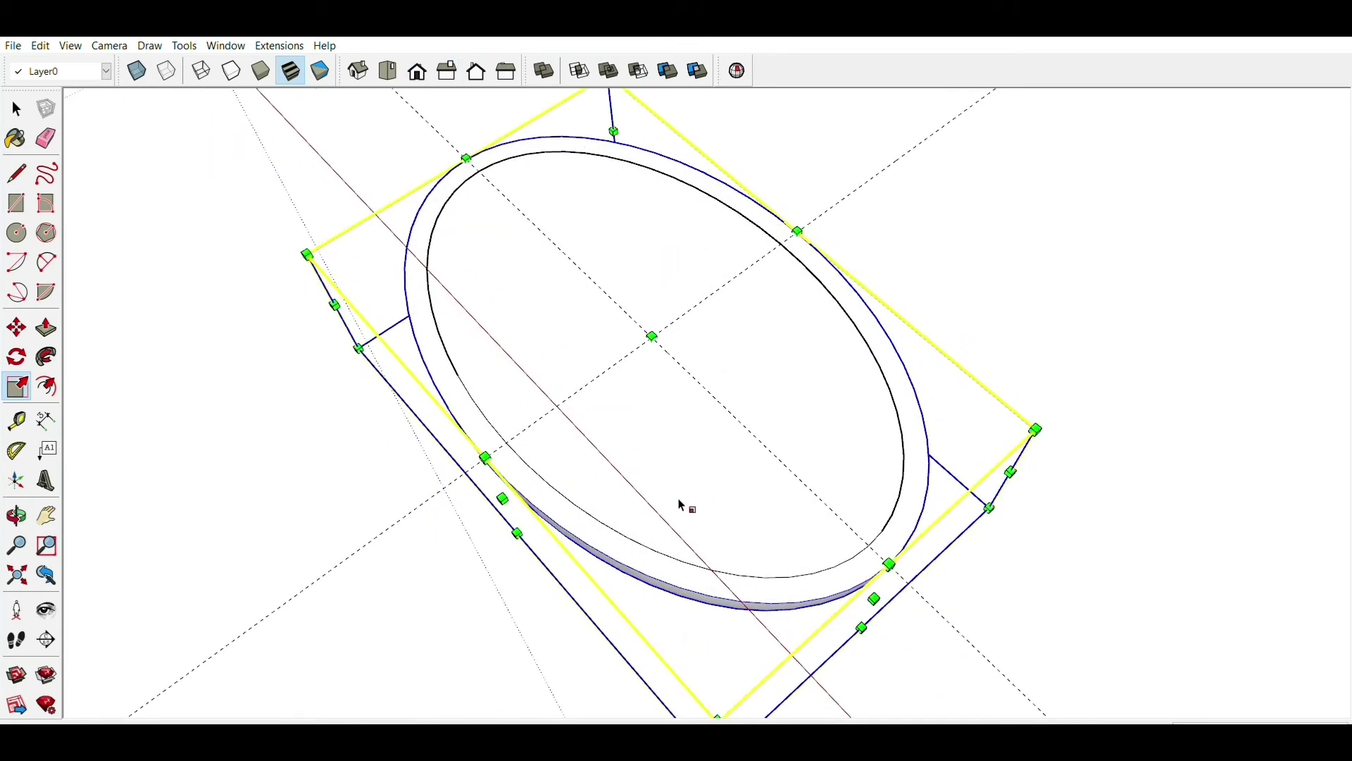
- Try stretching the bowl deeper with the bottom Scale grip, then undo to keep its original depth
middle_drag(679, 507, 689, 233)
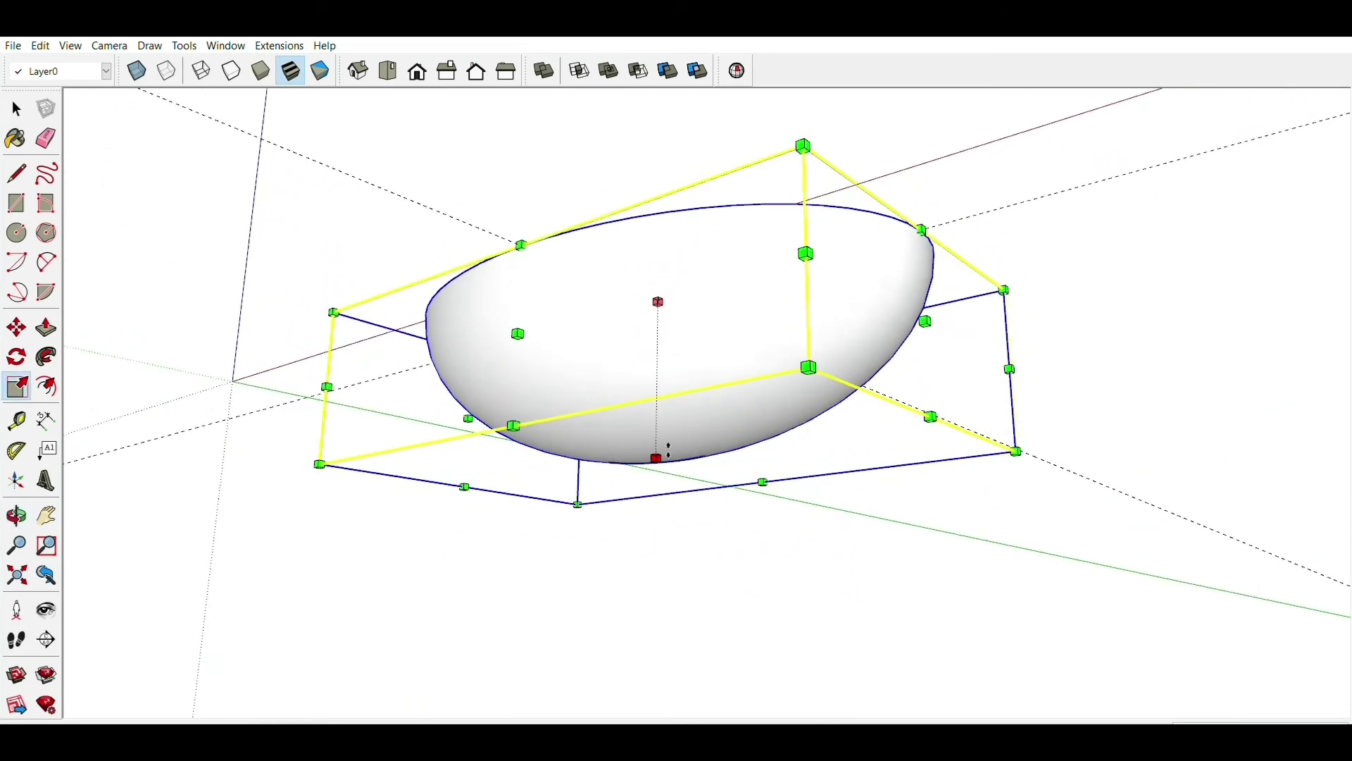
middle_drag(682, 230, 661, 330)
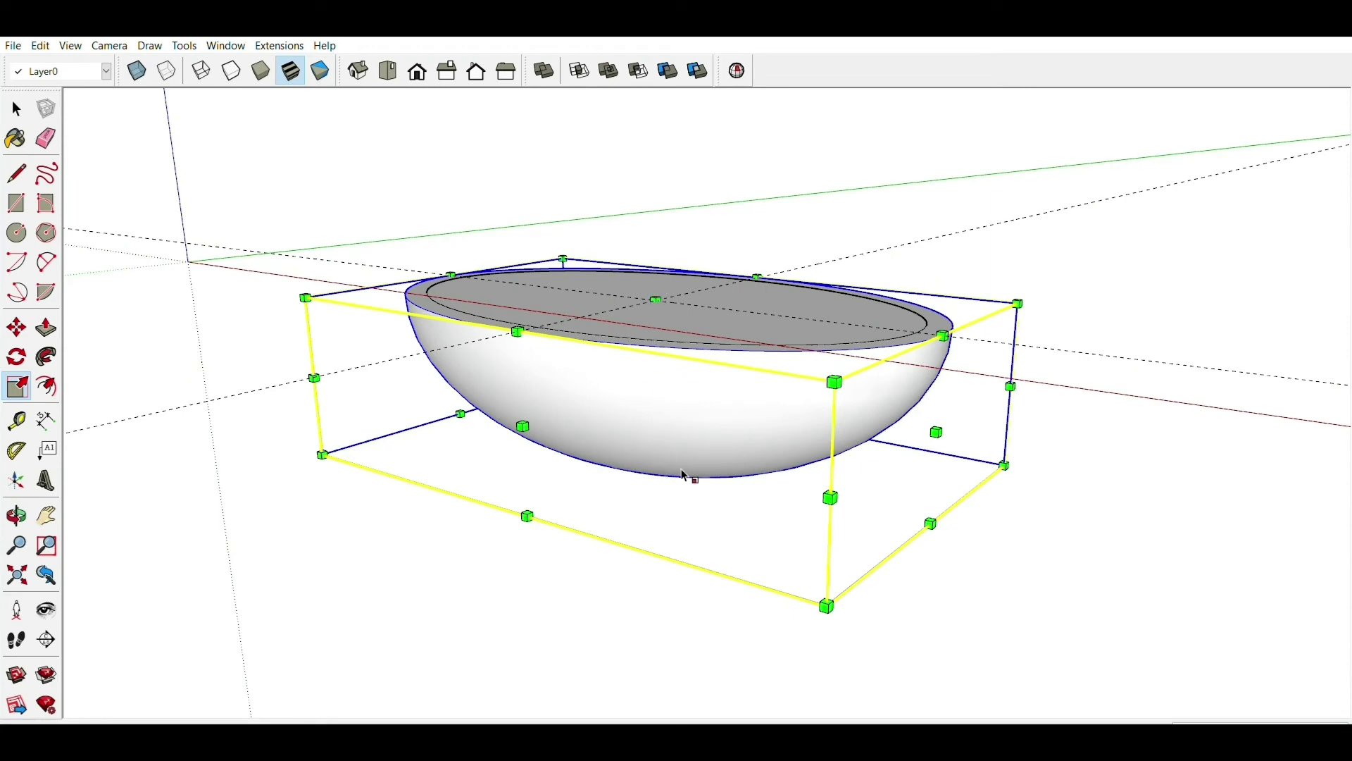
middle_drag(692, 477, 704, 272)
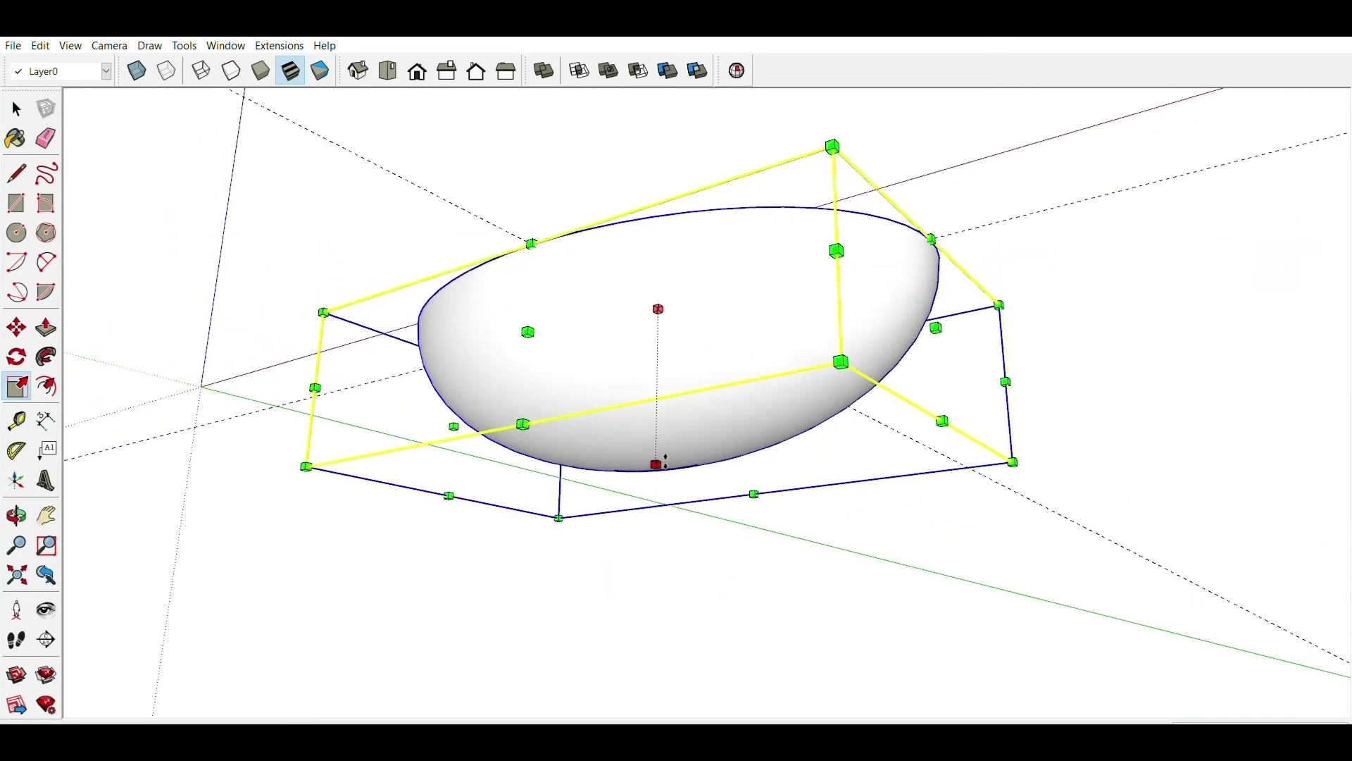
drag(659, 472, 645, 561)
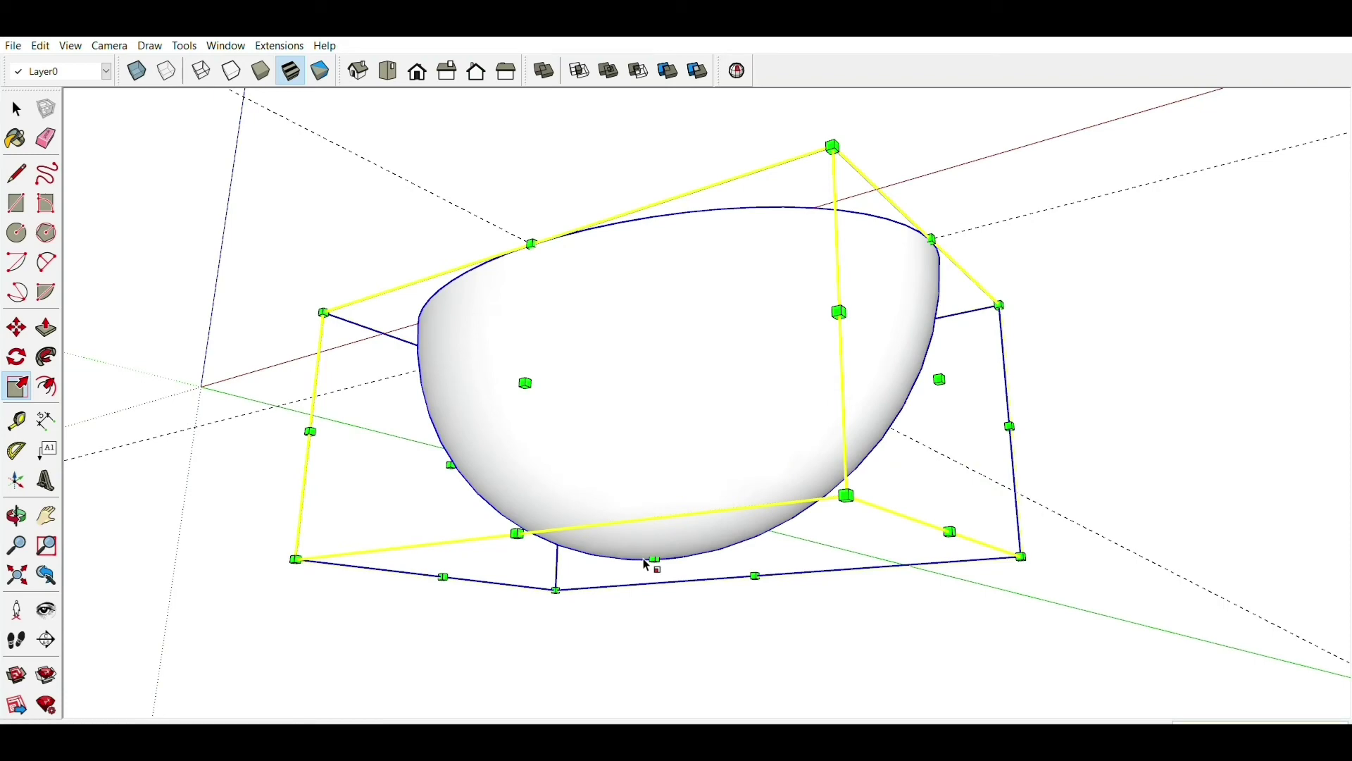
key(ctrl+z)
- Deselect everything and view the bowl from above
key(space)
click(1088, 431)
middle_drag(953, 290, 751, 551)
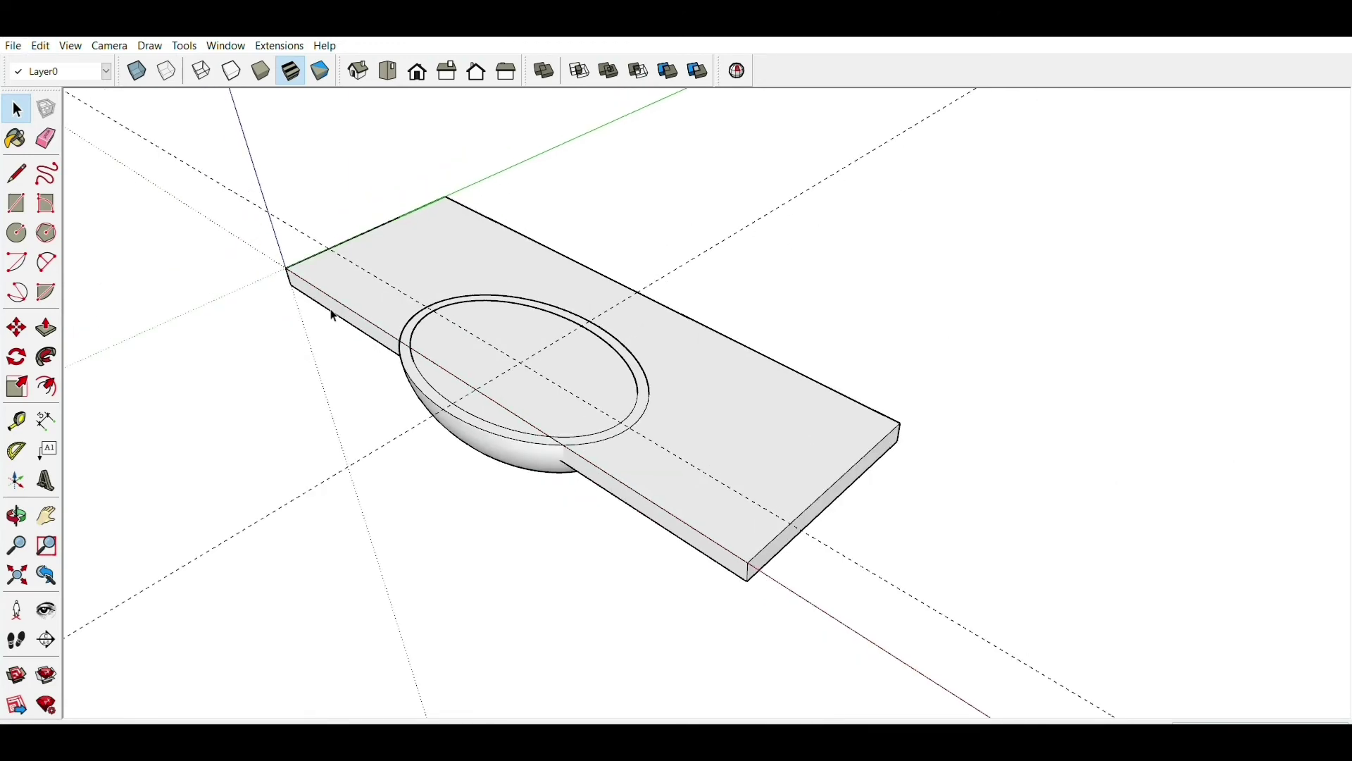
- Check that the countertop slab and the bowl are separate objects
click(378, 323)
click(412, 366)
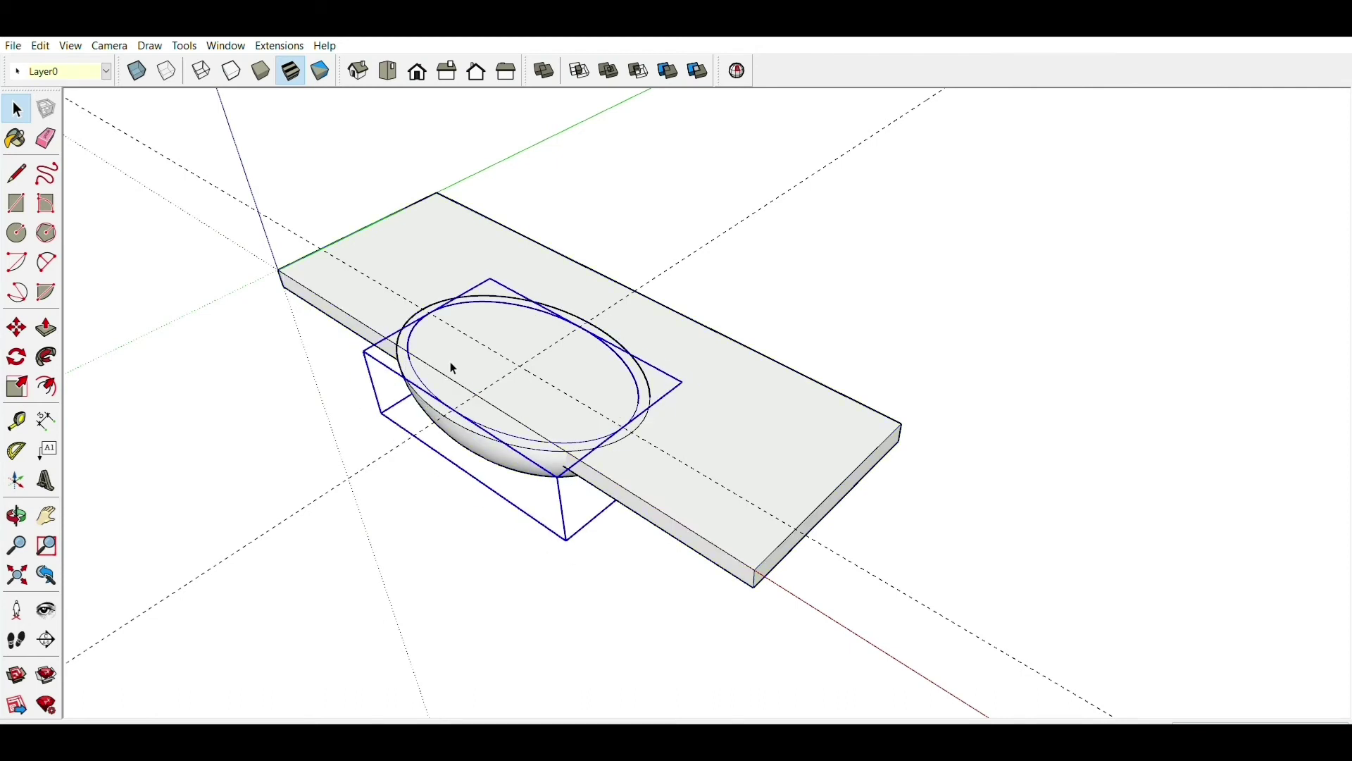
click(365, 410)
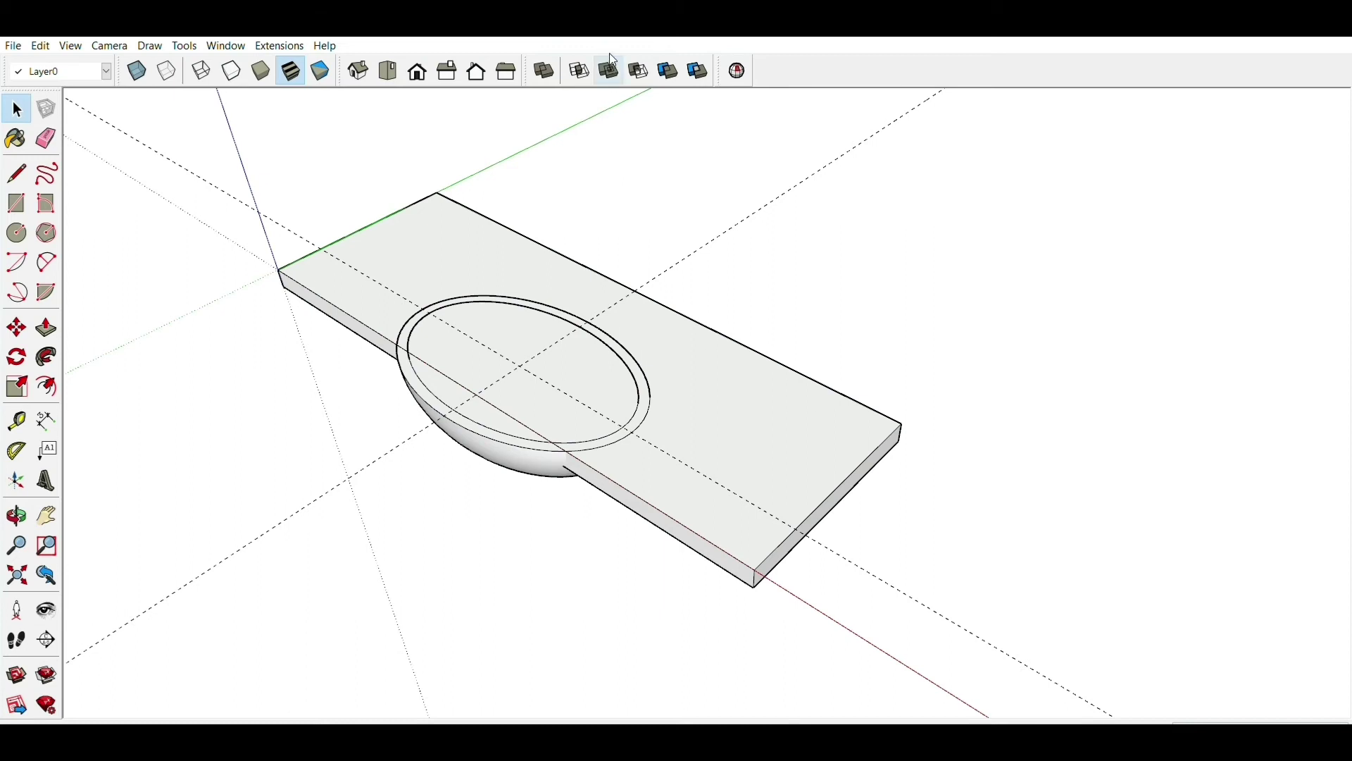
- Union the outer bowl with the countertop slab into a single solid
click(610, 70)
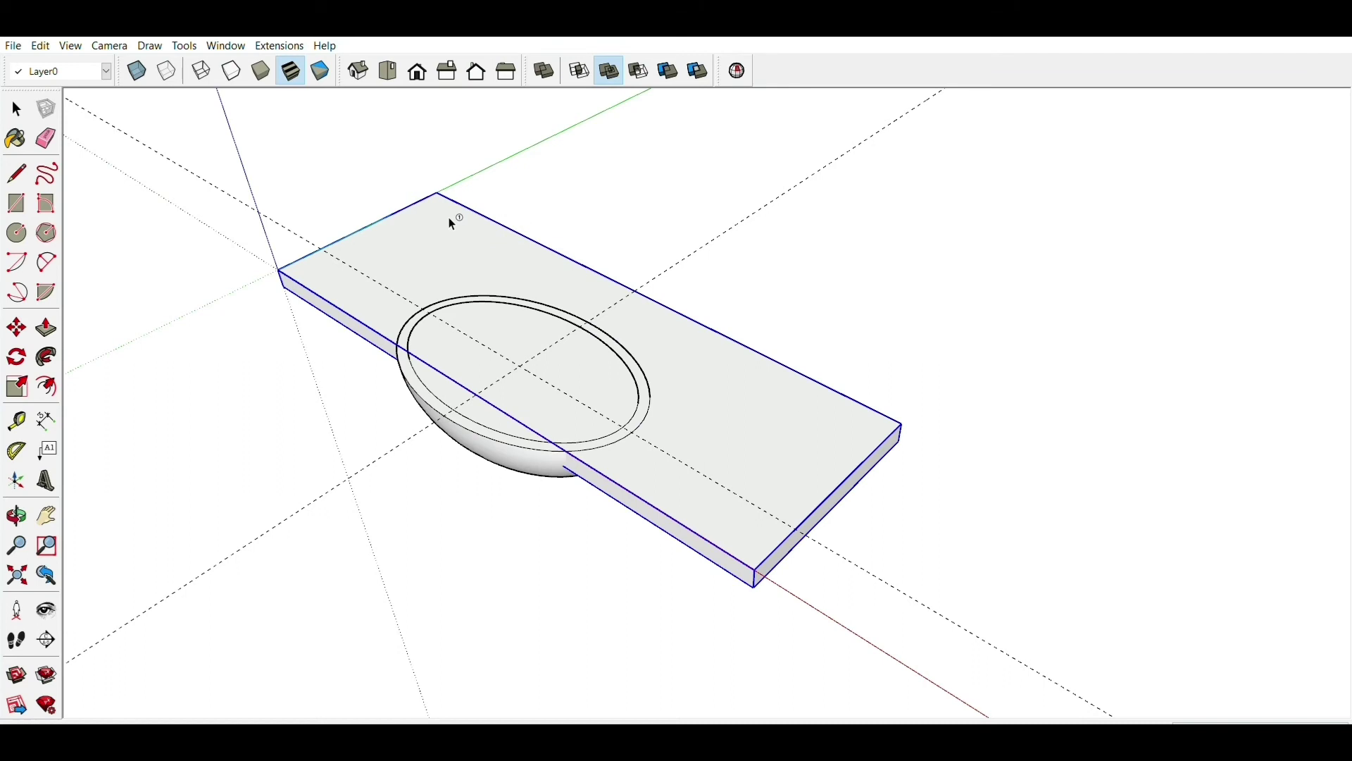
click(421, 377)
key(Escape)
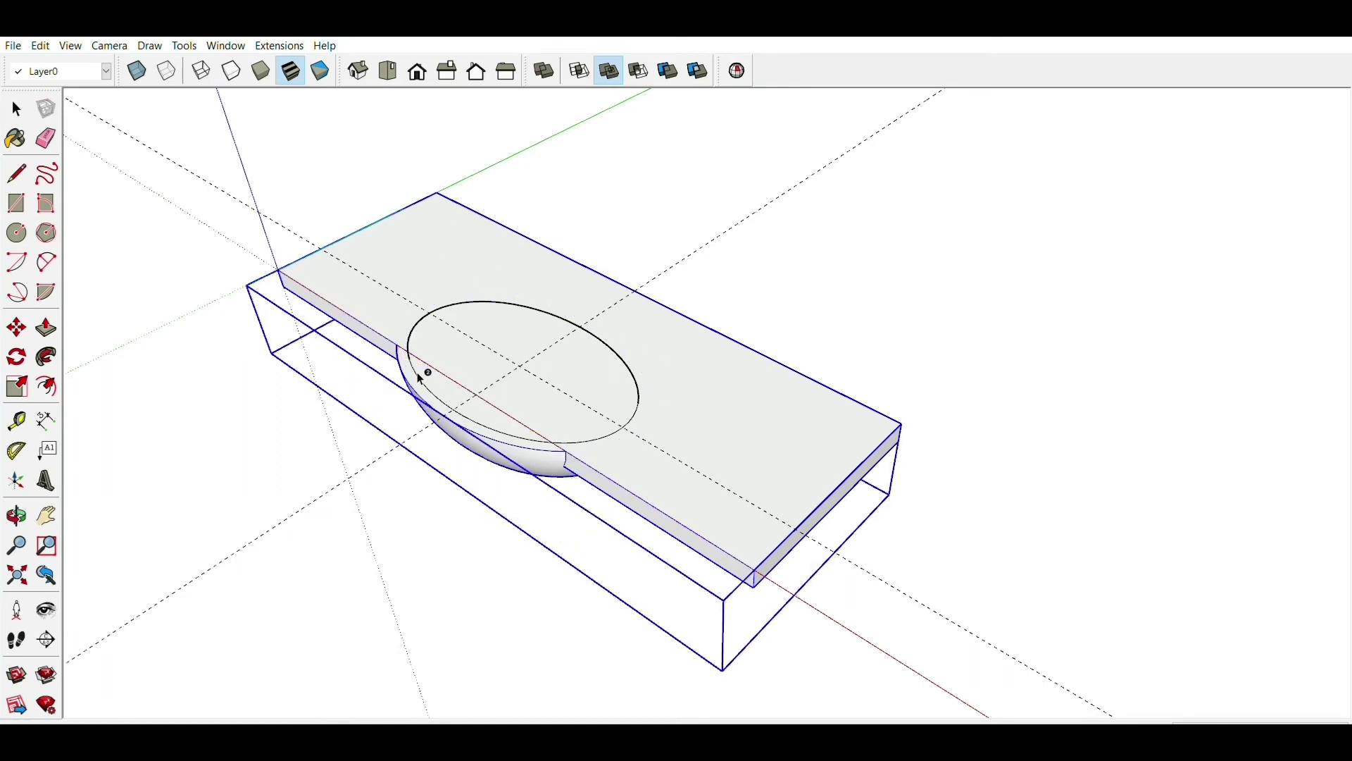
key(space)
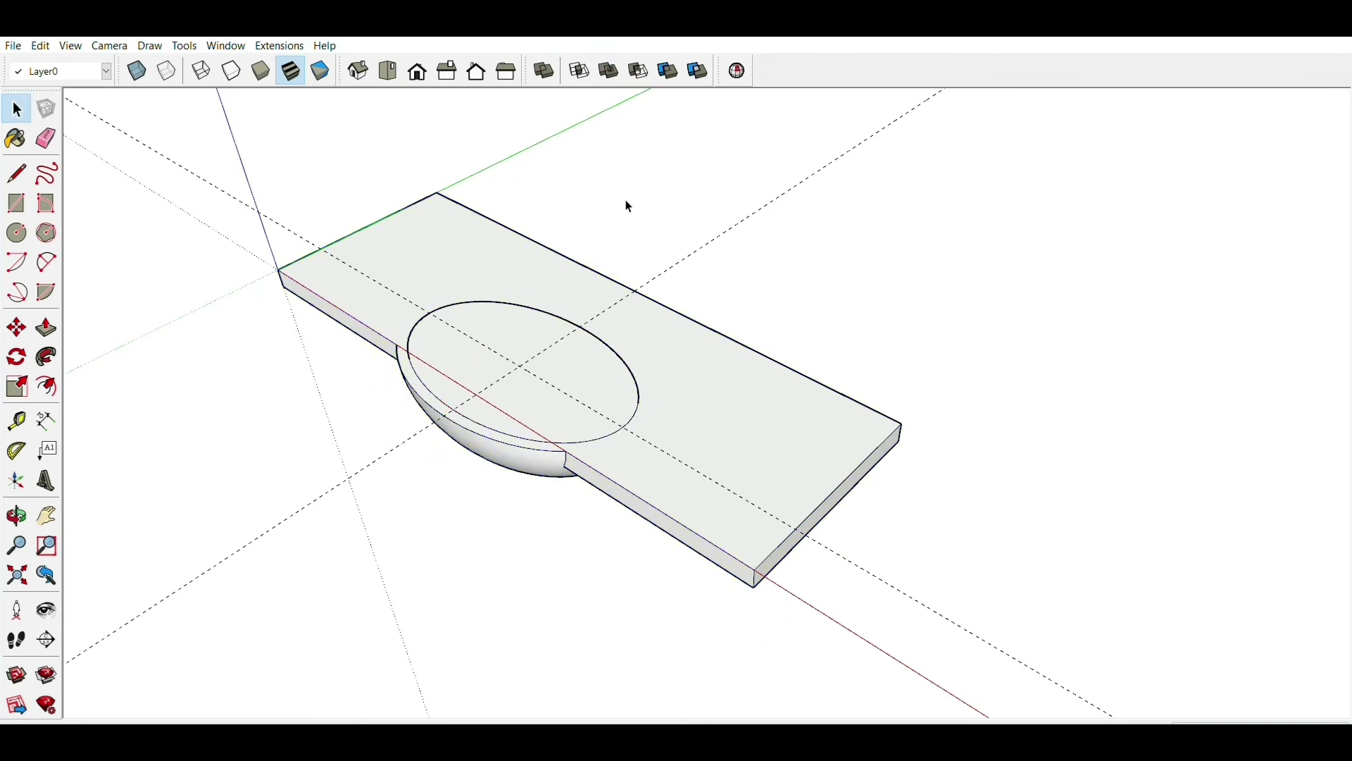
- Subtract the inner bowl from the countertop, then inspect the hollow oval basin from below
click(638, 65)
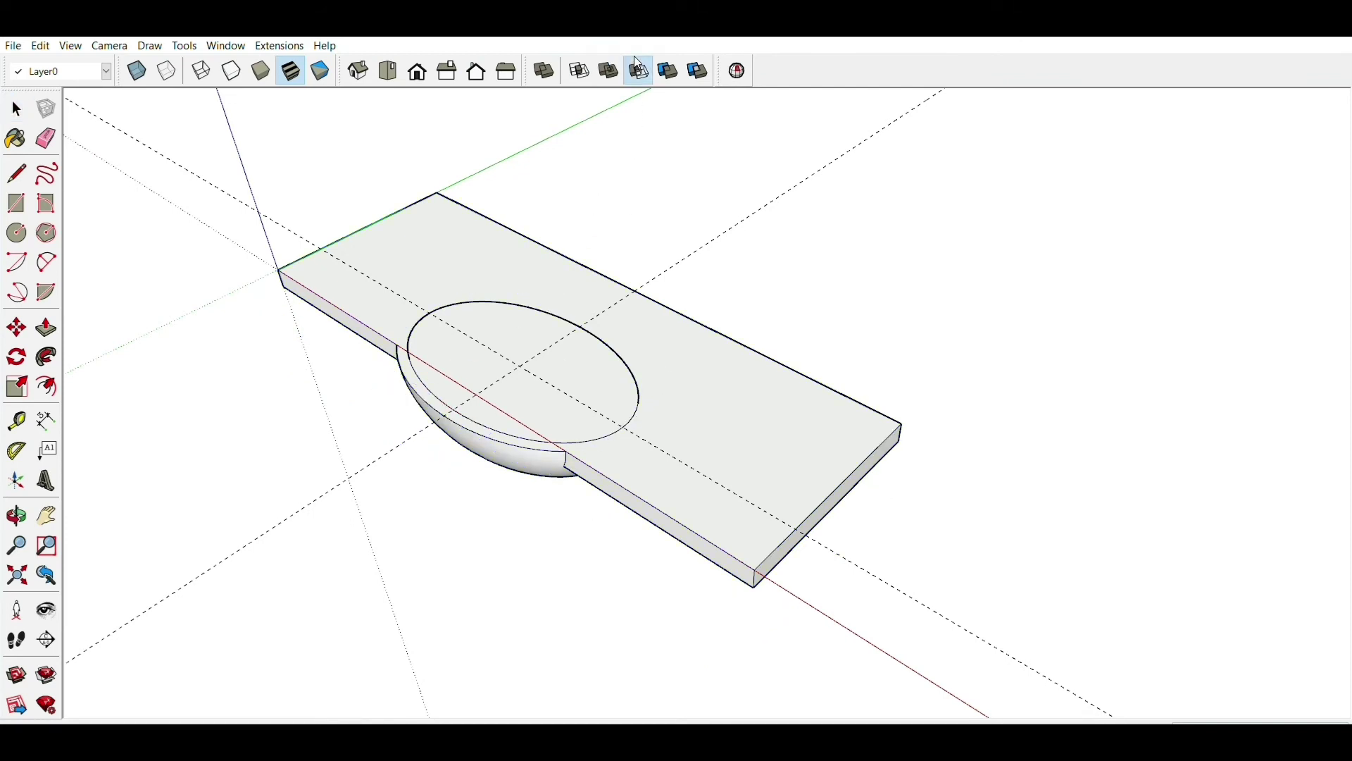
click(535, 326)
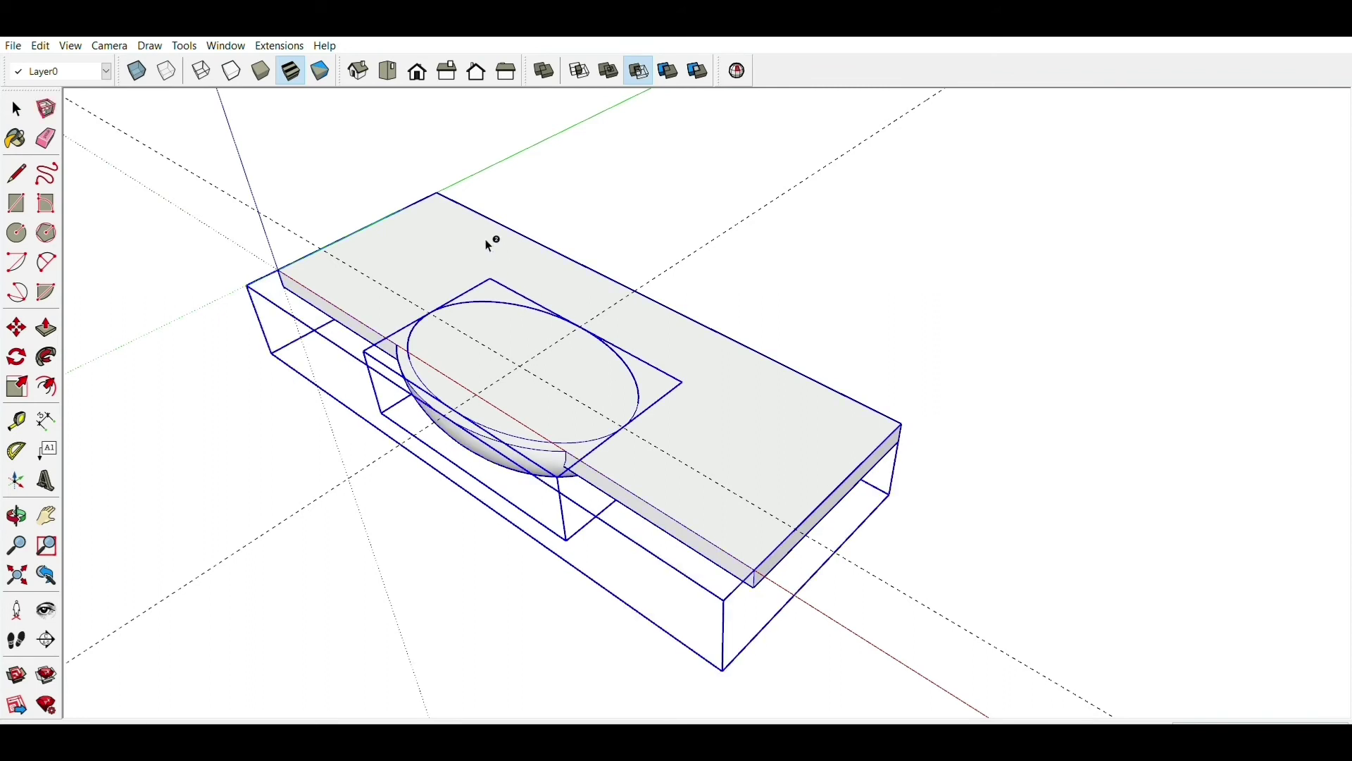
click(486, 241)
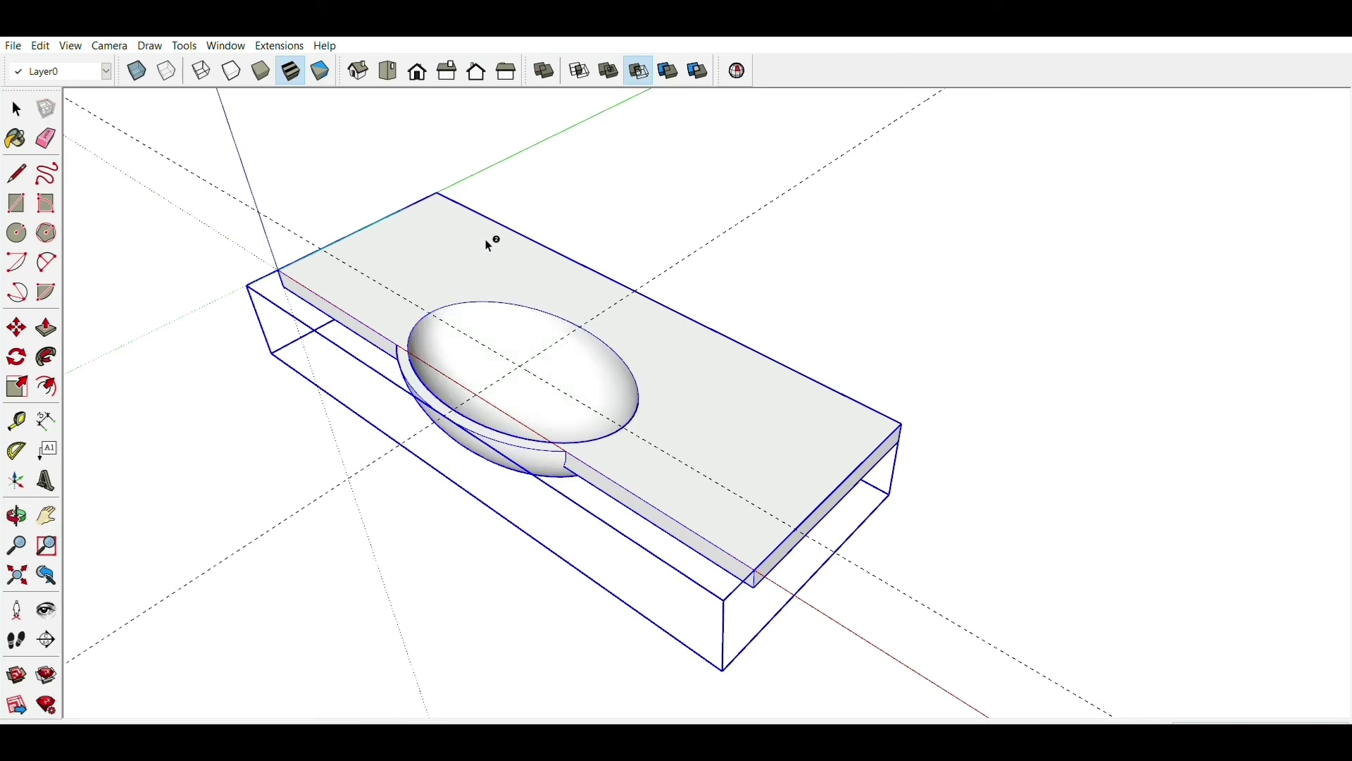
key(space)
click(652, 240)
middle_drag(367, 419, 703, 634)
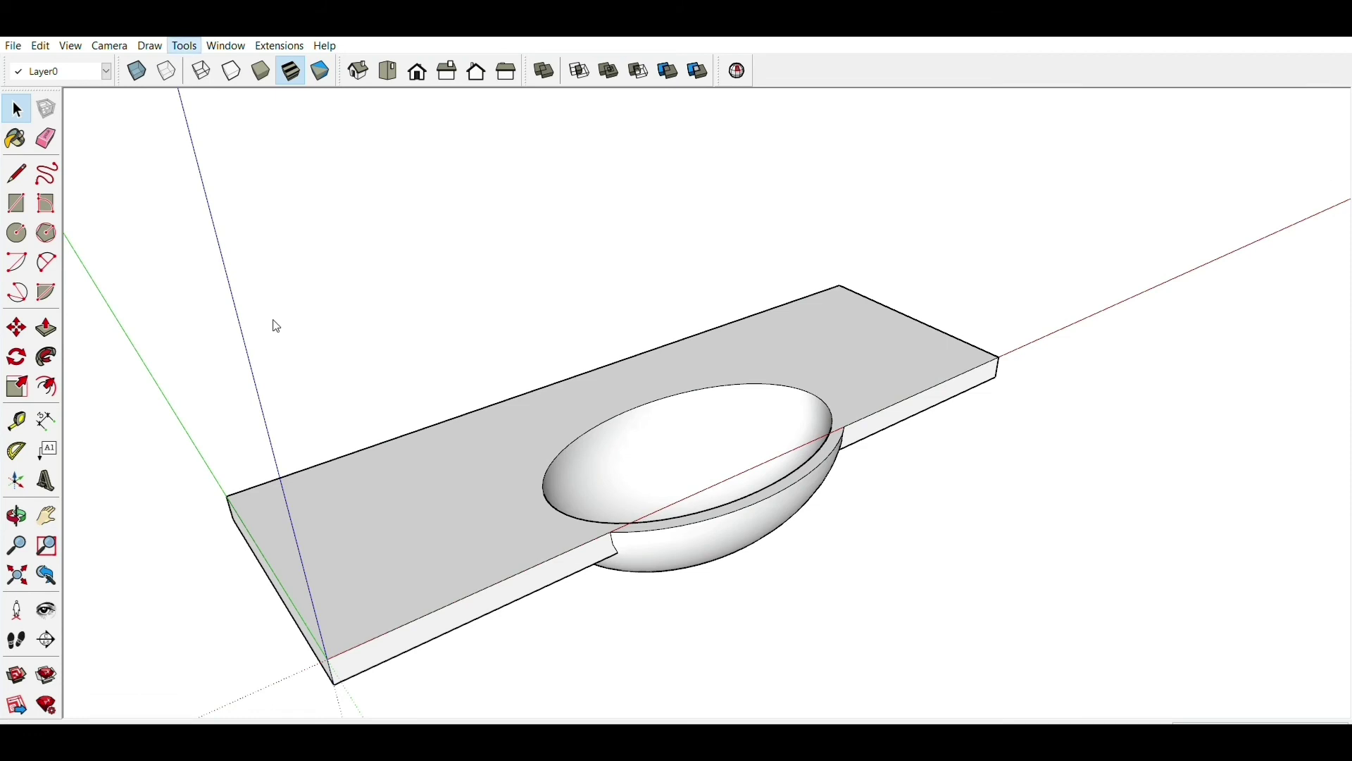
key(shift+x)
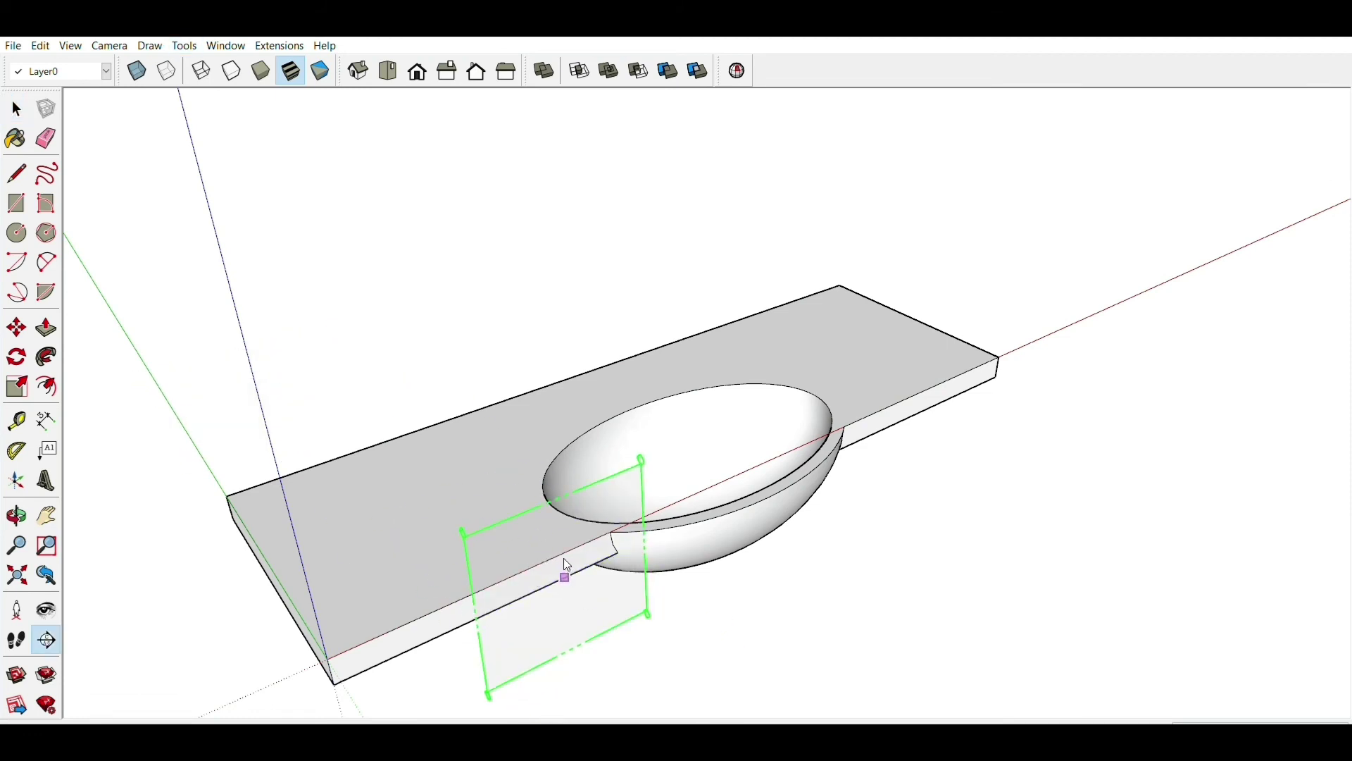
click(567, 565)
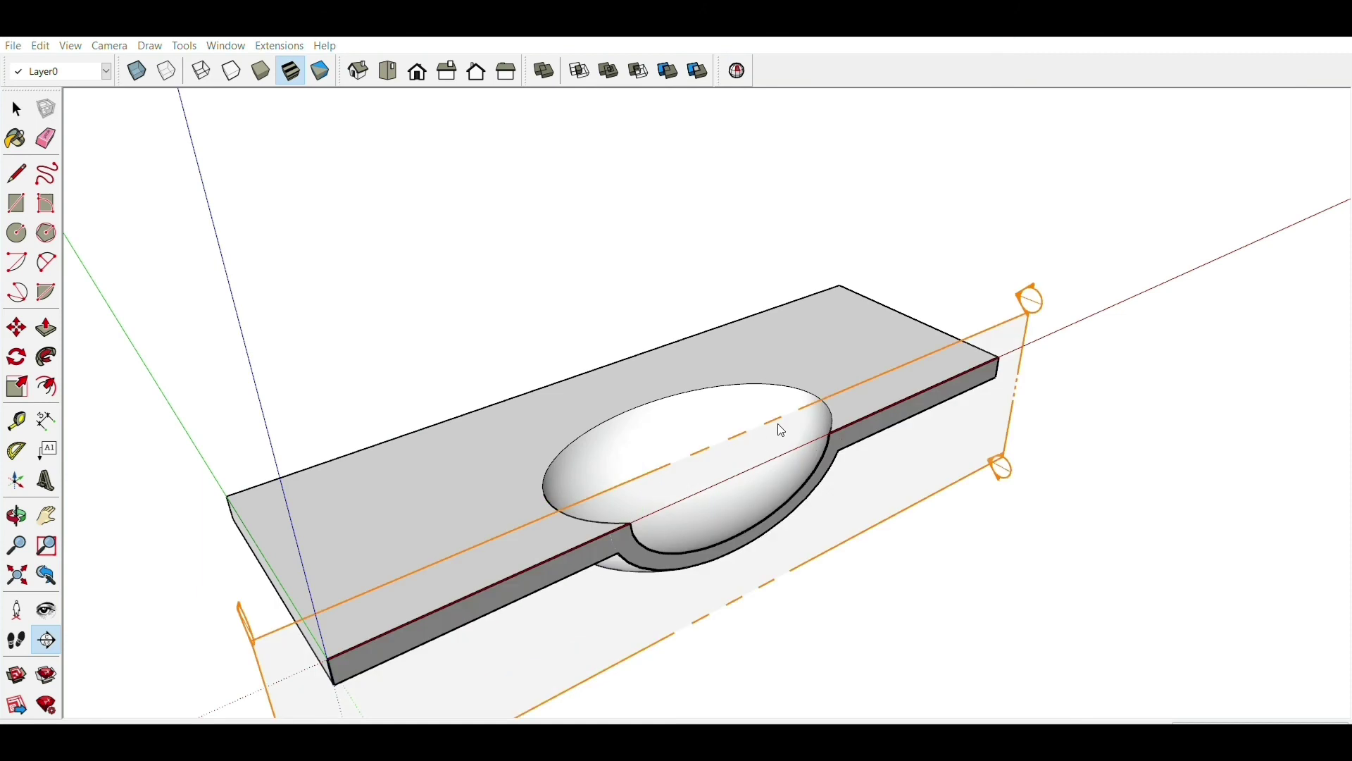
key(space)
click(650, 591)
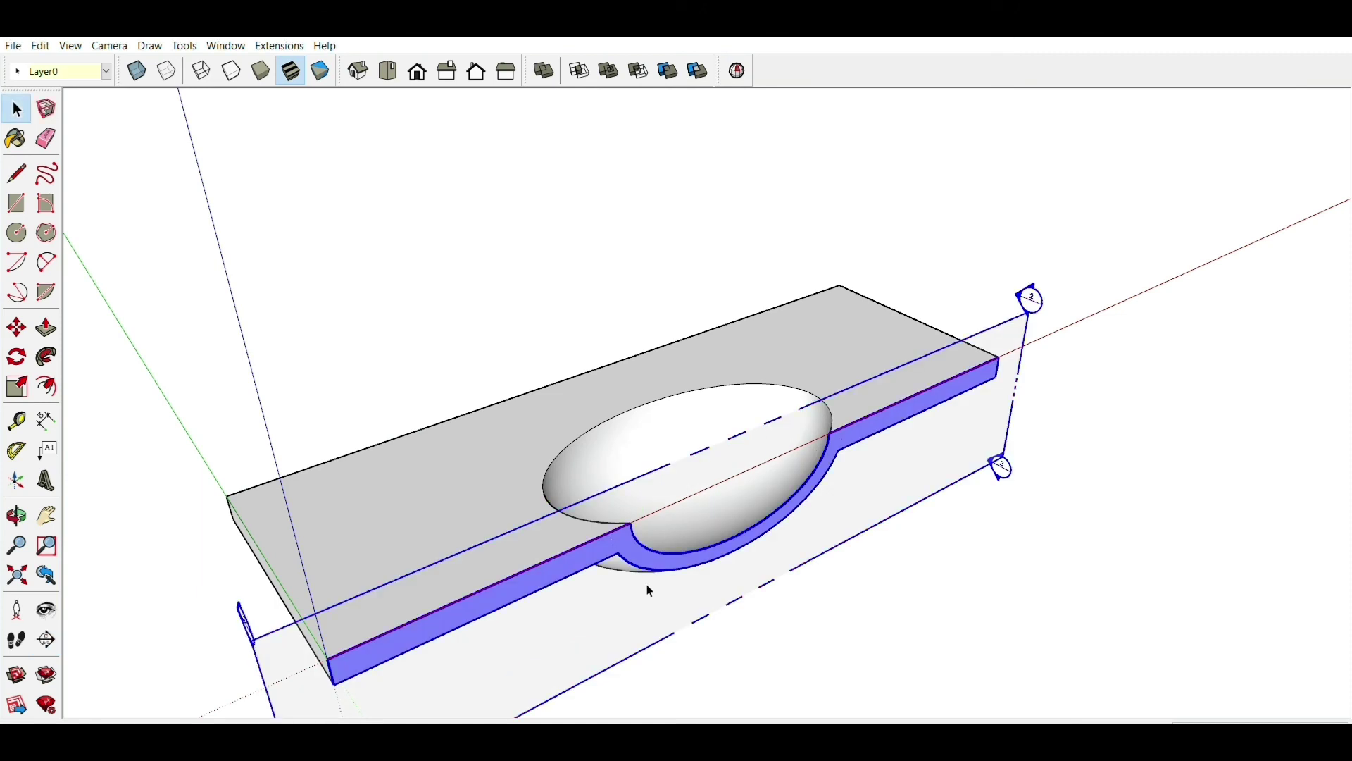
key(m)
click(618, 614)
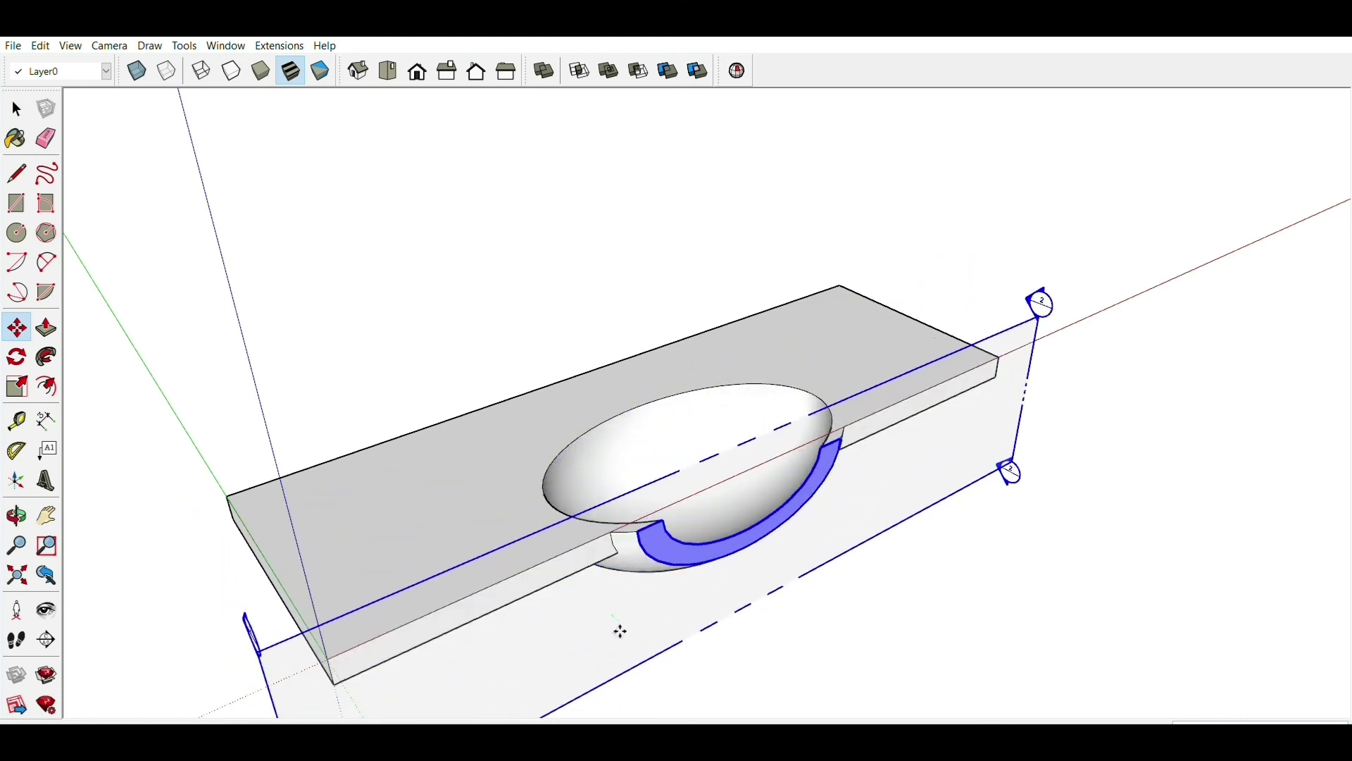
click(675, 668)
key(space)
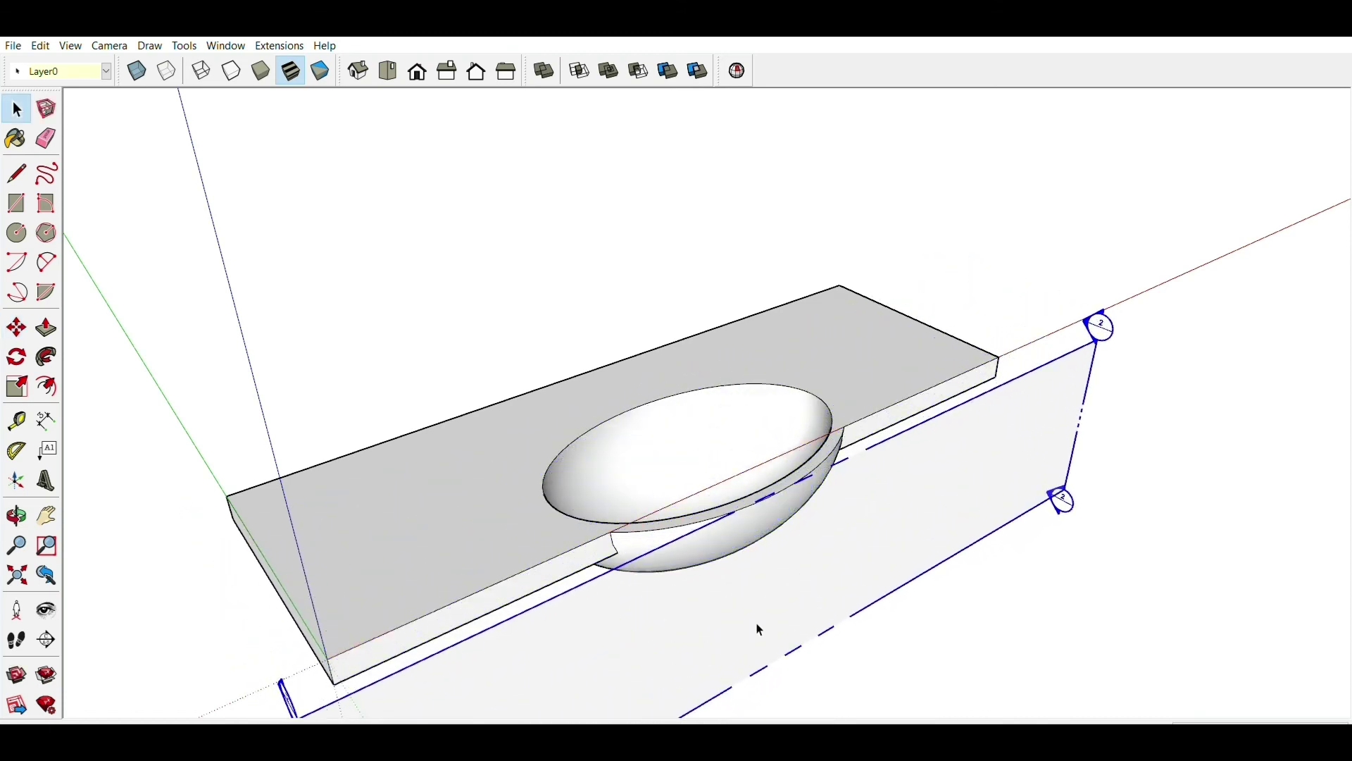
key(Delete)
middle_drag(697, 590, 719, 509)
middle_drag(808, 496, 392, 506)
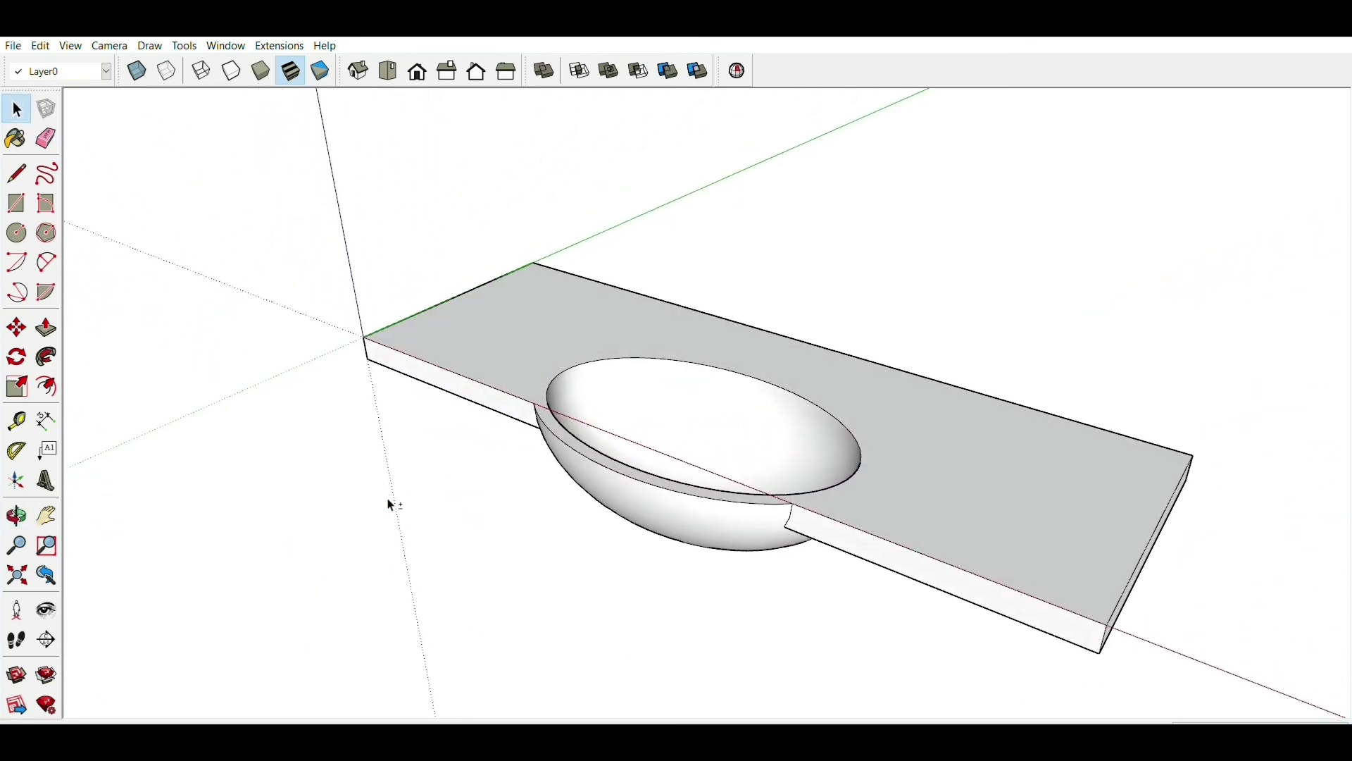